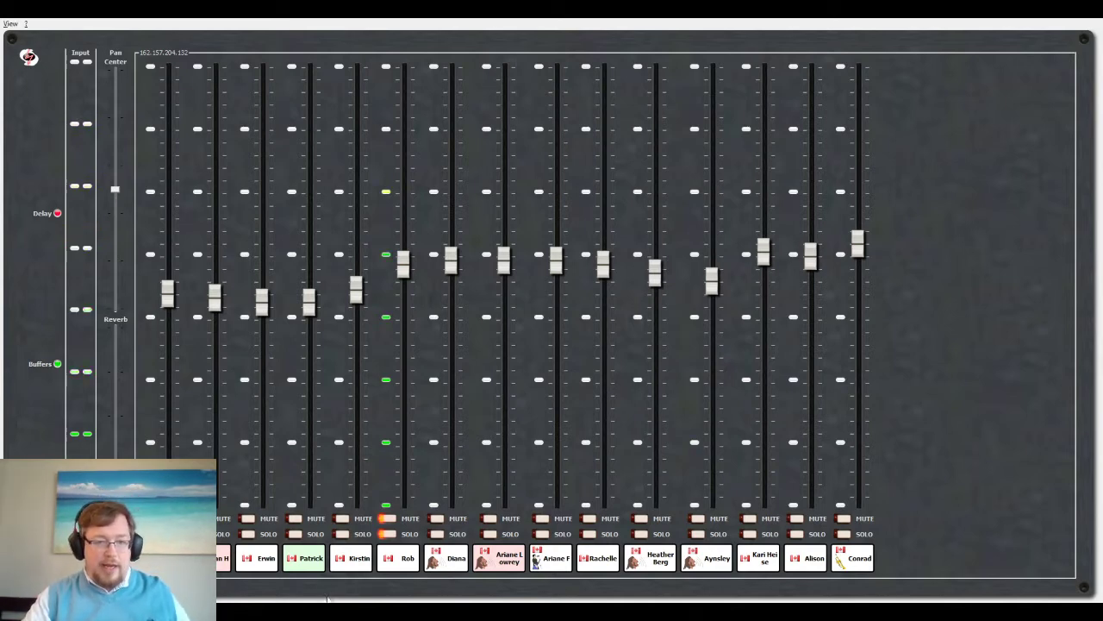
# - Take the sixth mixer channel off solo, lower the faders of channels 7, 13, 14 and 15, and raise those of channels 2 and 4
pyautogui.click(387, 536)
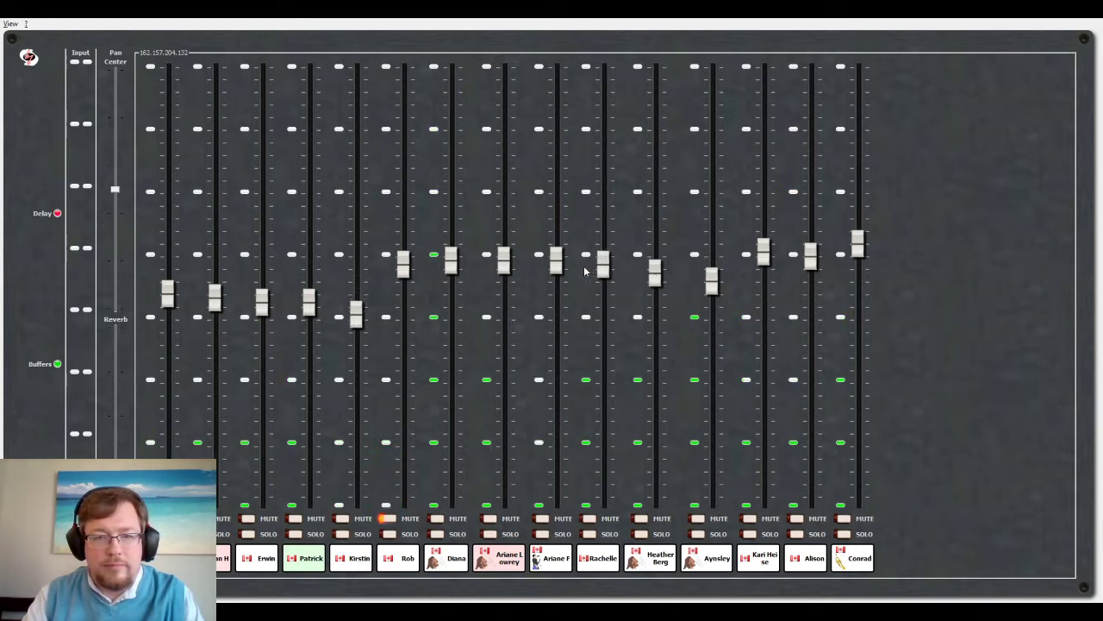
pyautogui.moveTo(761, 264); pyautogui.dragTo(764, 281)
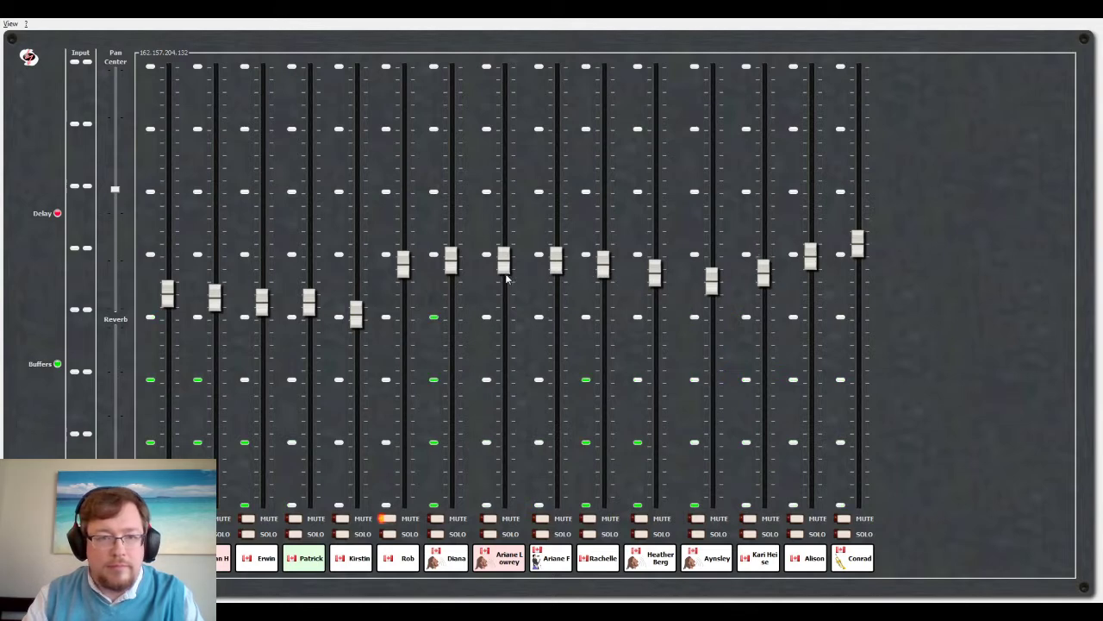
pyautogui.moveTo(451, 274); pyautogui.dragTo(449, 312)
pyautogui.moveTo(309, 309); pyautogui.dragTo(309, 290)
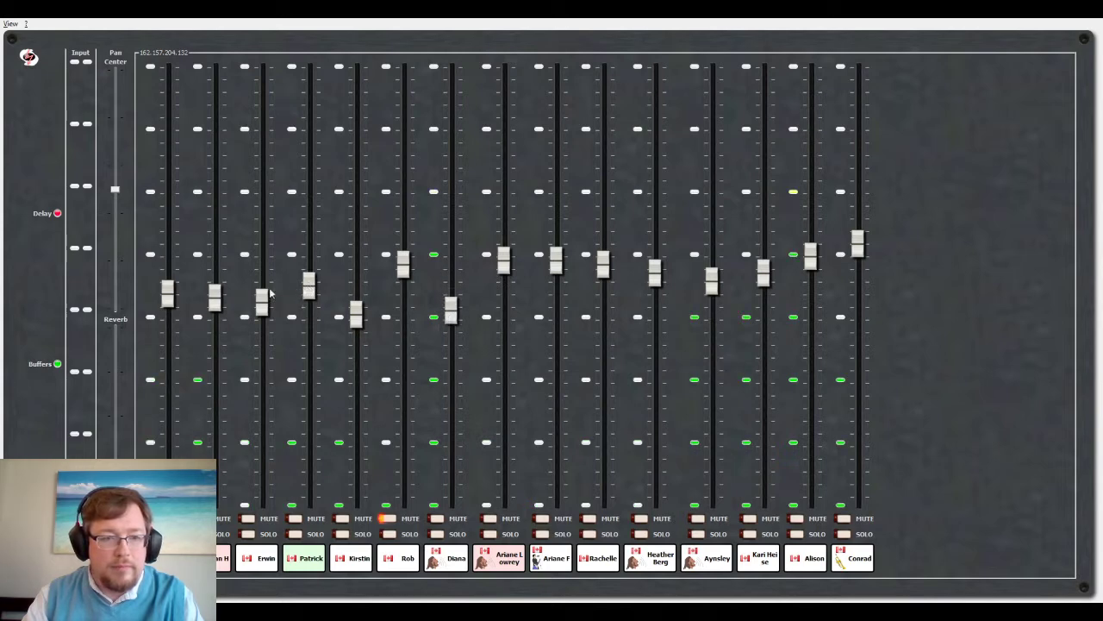
pyautogui.moveTo(215, 296); pyautogui.dragTo(214, 281)
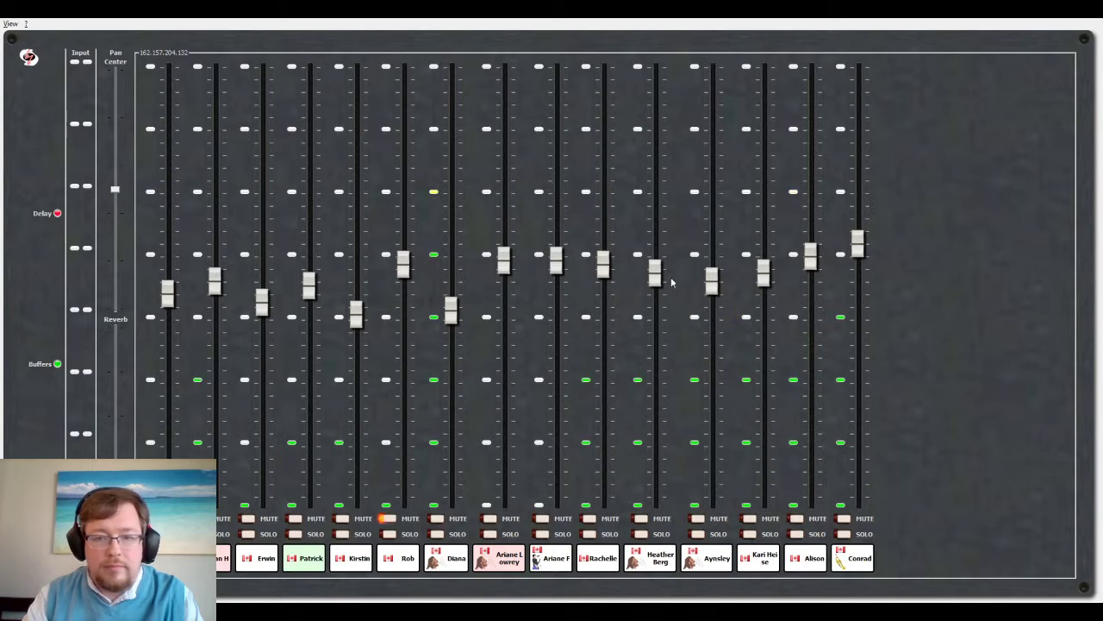
pyautogui.moveTo(811, 255); pyautogui.dragTo(810, 289)
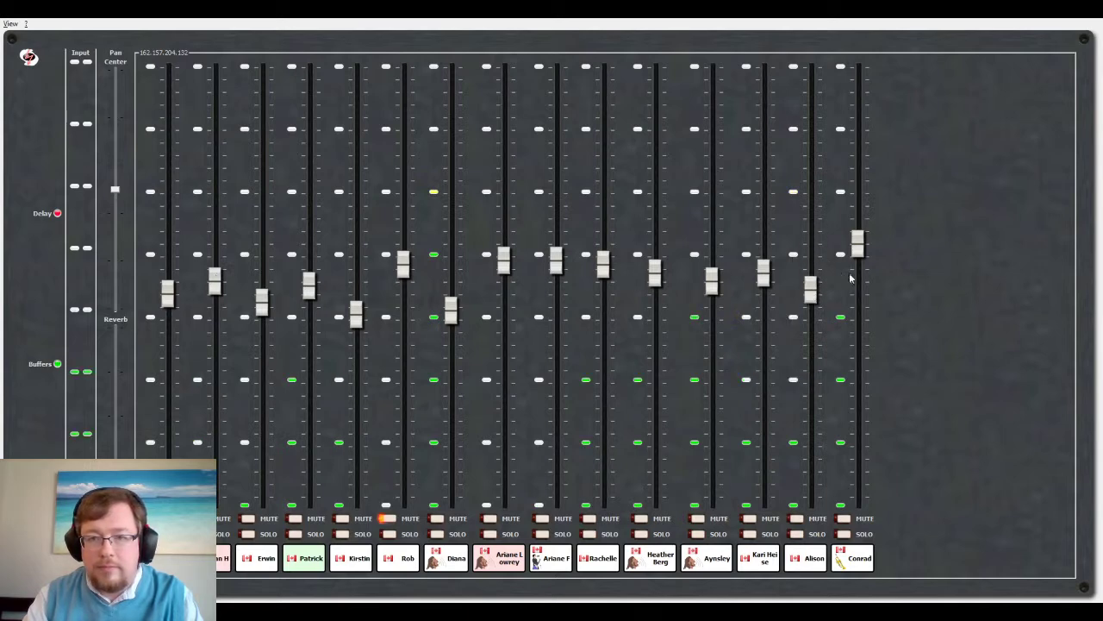
pyautogui.moveTo(857, 244); pyautogui.dragTo(857, 285)
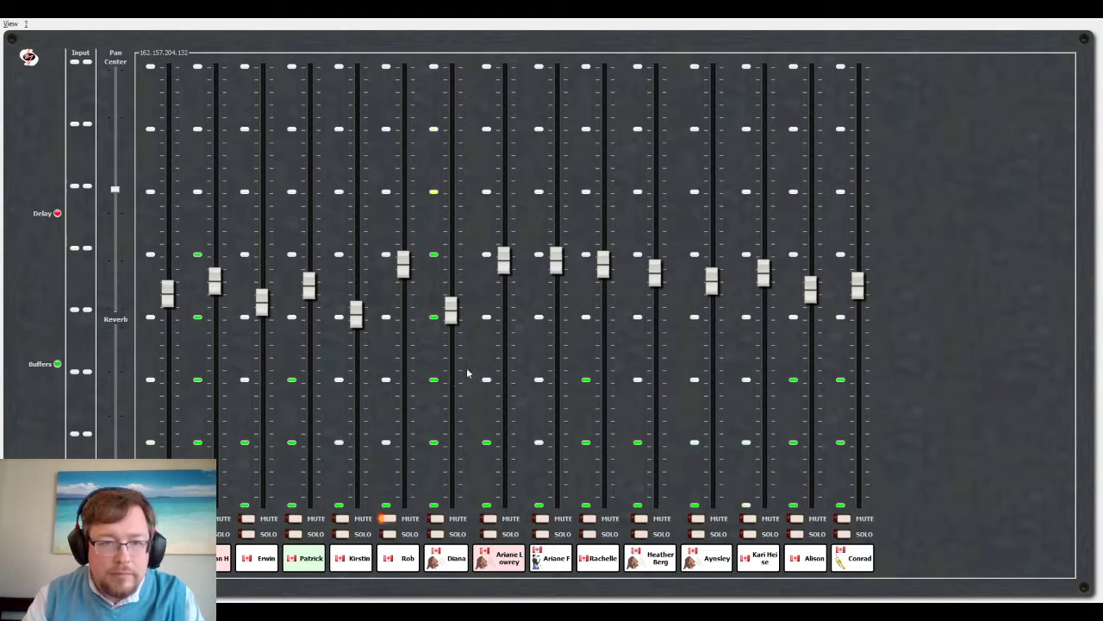
# - Lower the faders of channels 7 and 14 slightly and raise those of channels 1, 2, 4 and 12
pyautogui.moveTo(450, 310); pyautogui.dragTo(450, 320)
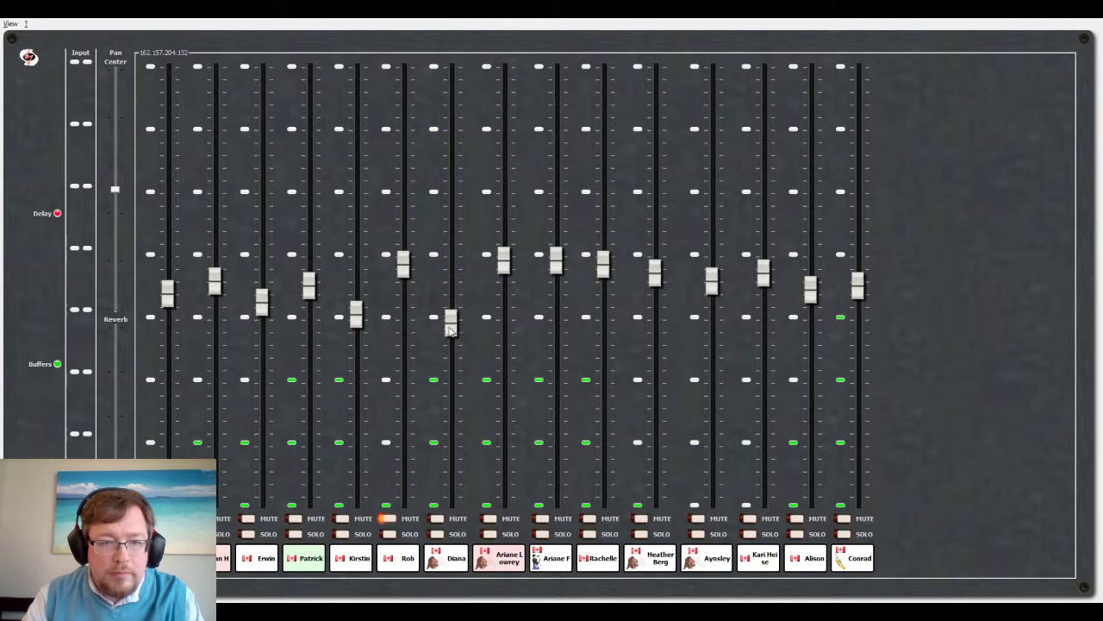
pyautogui.moveTo(310, 296); pyautogui.dragTo(311, 274)
pyautogui.moveTo(214, 282); pyautogui.dragTo(216, 273)
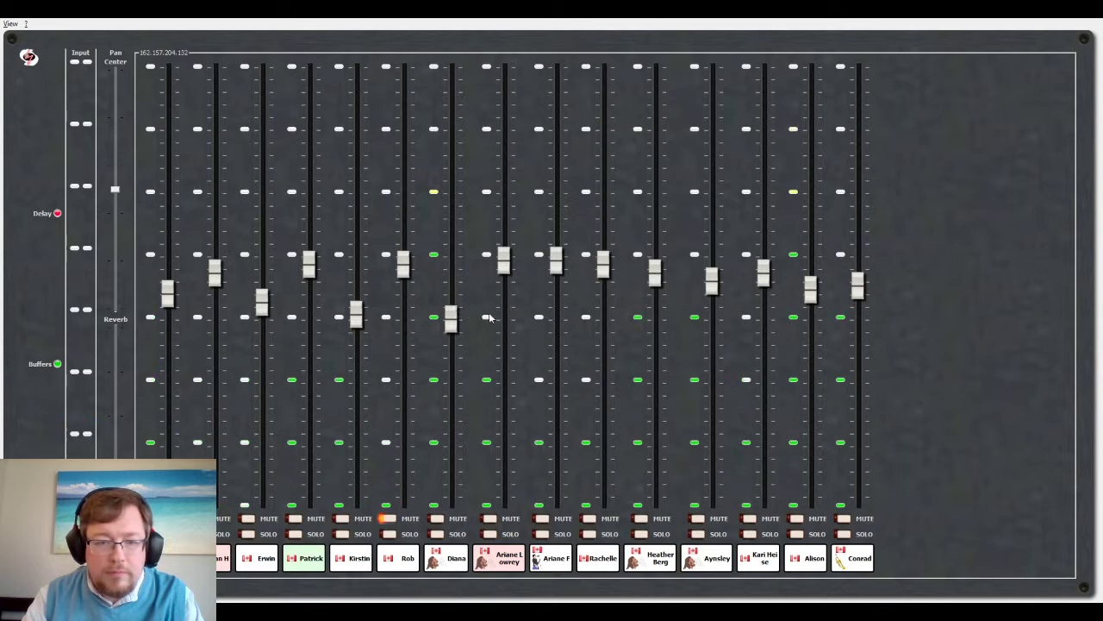
pyautogui.moveTo(711, 281); pyautogui.dragTo(712, 285)
pyautogui.moveTo(815, 291)
pyautogui.mouseDown()
pyautogui.moveTo(808, 318)
pyautogui.moveTo(811, 302)
pyautogui.mouseUp()
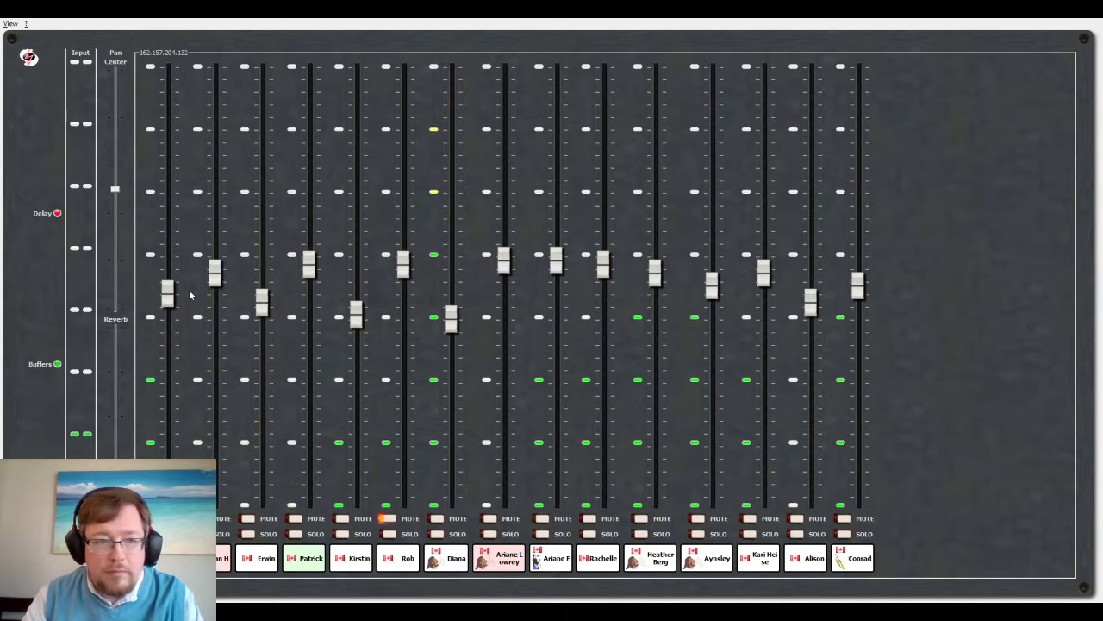
pyautogui.moveTo(168, 292); pyautogui.dragTo(169, 276)
pyautogui.moveTo(711, 285)
pyautogui.mouseDown()
pyautogui.moveTo(712, 247)
pyautogui.moveTo(711, 269)
pyautogui.mouseUp()
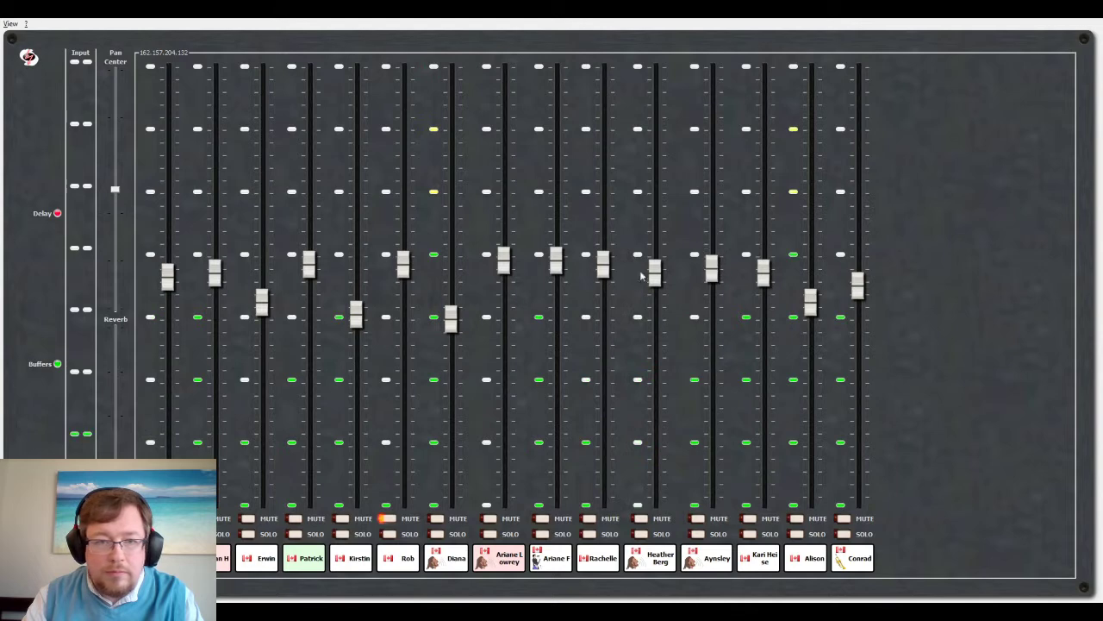
# - Raise the fader of channel 3 strongly and channel 1 slightly, and lower the faders of channels 2, 4 and 7
pyautogui.moveTo(308, 261); pyautogui.dragTo(309, 285)
pyautogui.moveTo(257, 308); pyautogui.dragTo(172, 276)
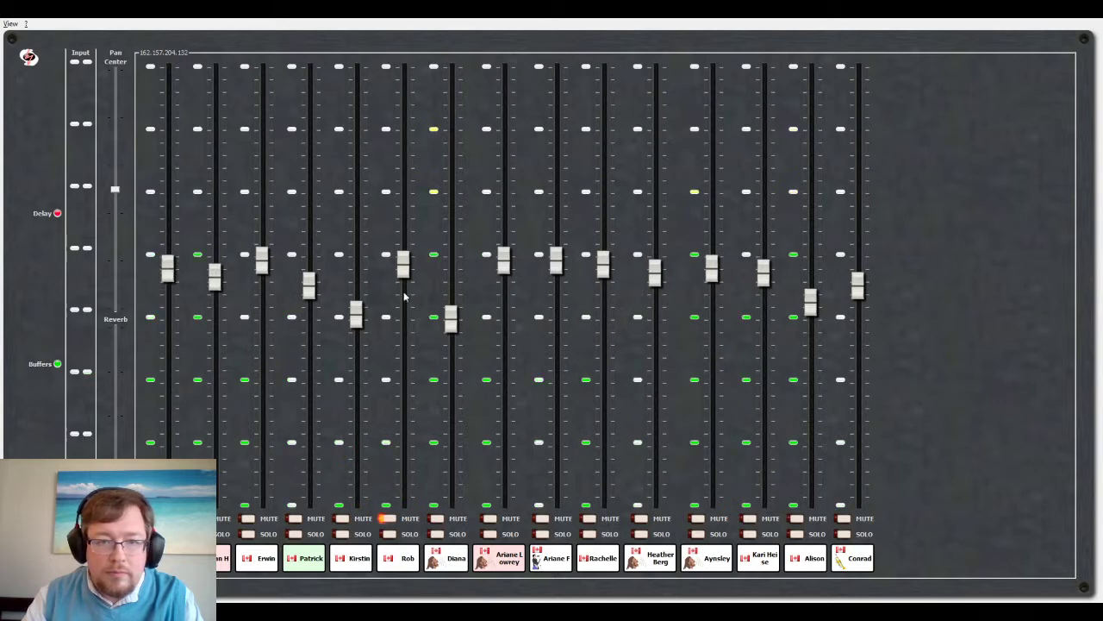
pyautogui.moveTo(450, 325); pyautogui.dragTo(450, 330)
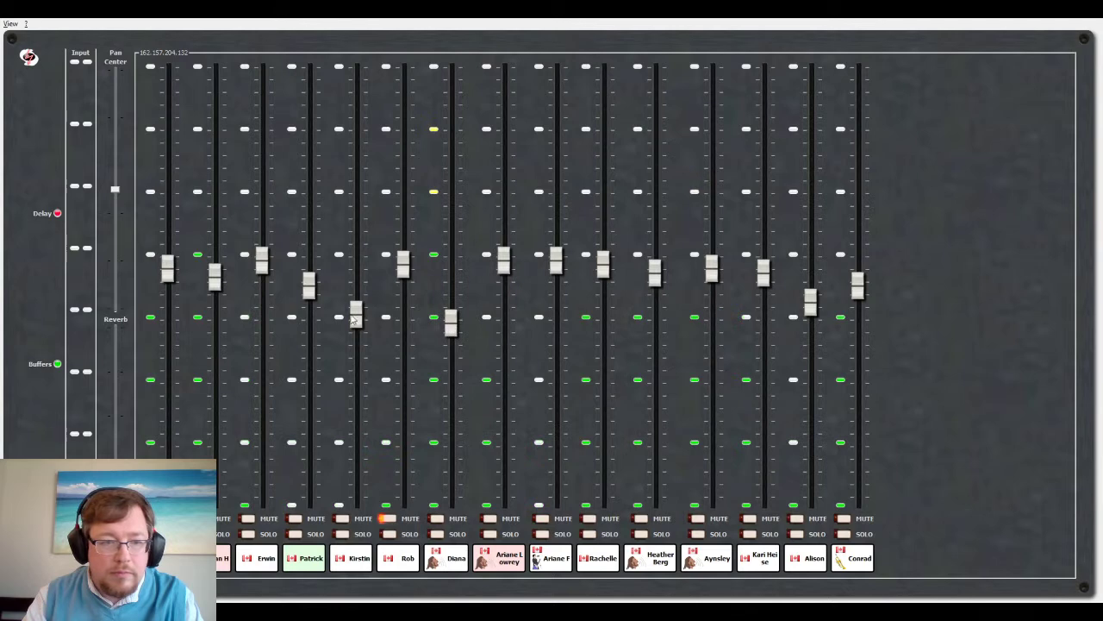
pyautogui.moveTo(308, 286)
pyautogui.mouseDown()
pyautogui.moveTo(310, 250)
pyautogui.moveTo(310, 296)
pyautogui.mouseUp()
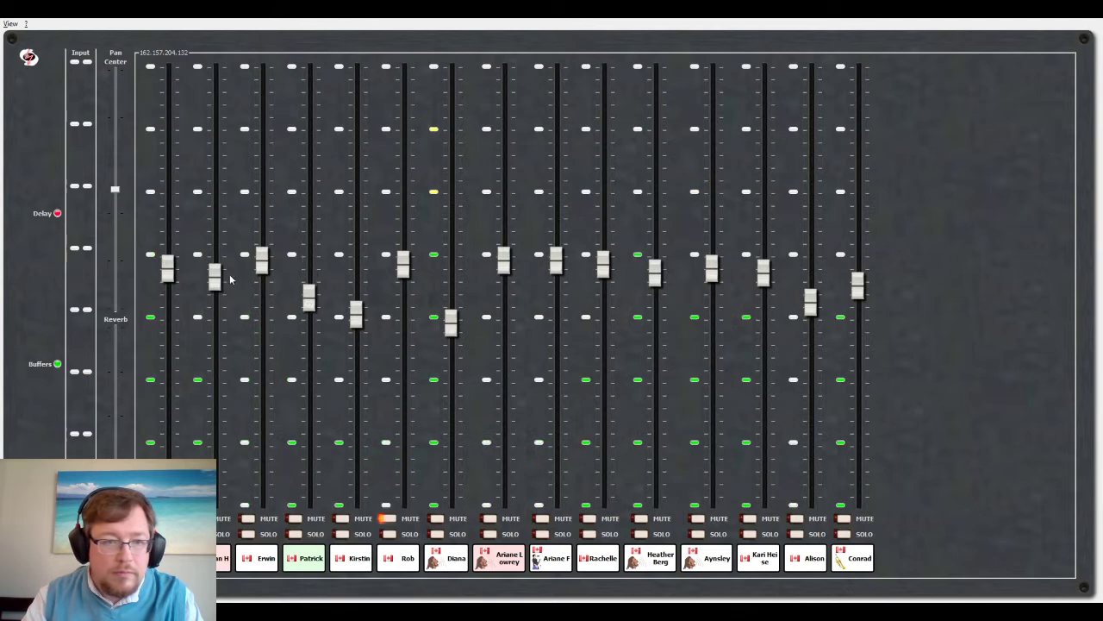
pyautogui.moveTo(216, 277); pyautogui.dragTo(217, 282)
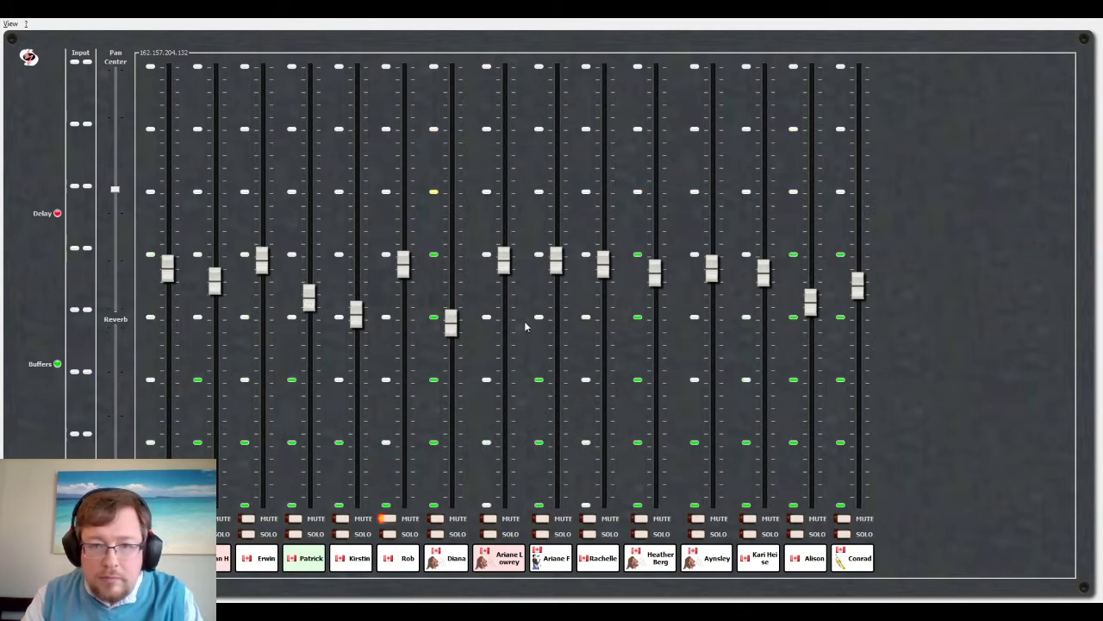
# - Raise the faders of channels 4 and 12 slightly and lower those of channels 1 and 14
pyautogui.moveTo(810, 301)
pyautogui.mouseDown()
pyautogui.moveTo(810, 257)
pyautogui.moveTo(812, 293)
pyautogui.mouseUp()
pyautogui.moveTo(714, 269); pyautogui.dragTo(713, 264)
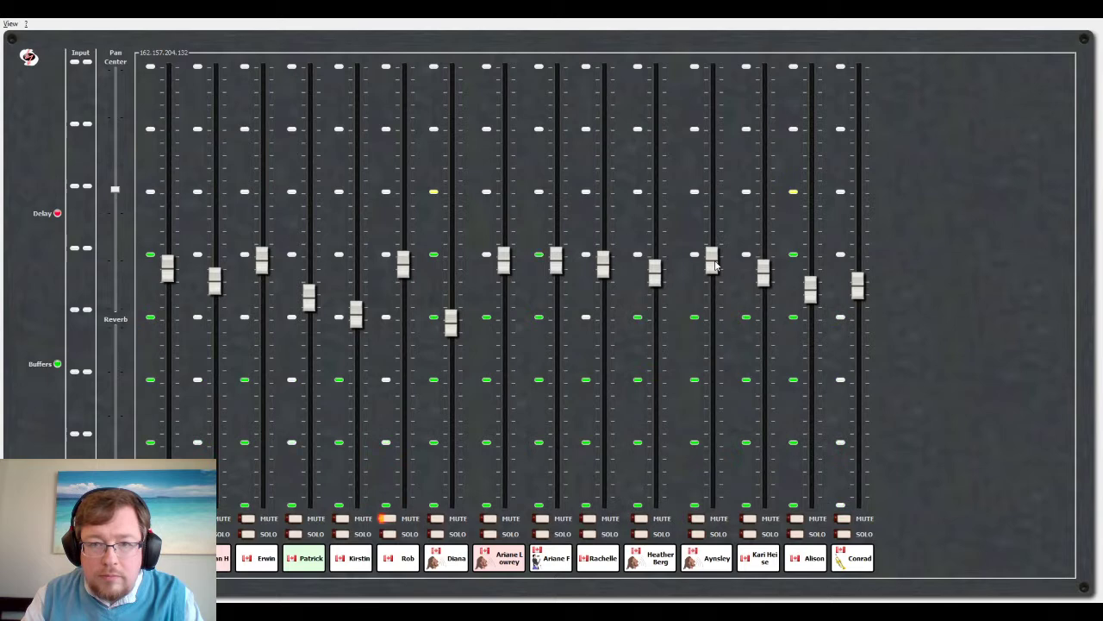
pyautogui.moveTo(812, 291)
pyautogui.mouseDown()
pyautogui.moveTo(814, 276)
pyautogui.moveTo(812, 307)
pyautogui.mouseUp()
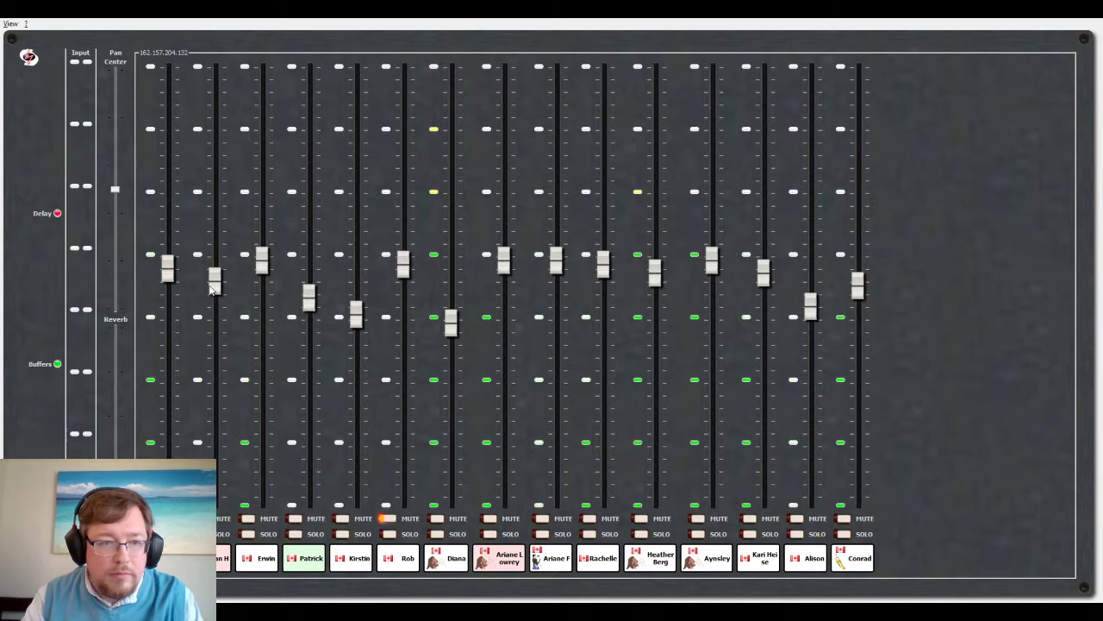
pyautogui.moveTo(169, 278); pyautogui.dragTo(163, 296)
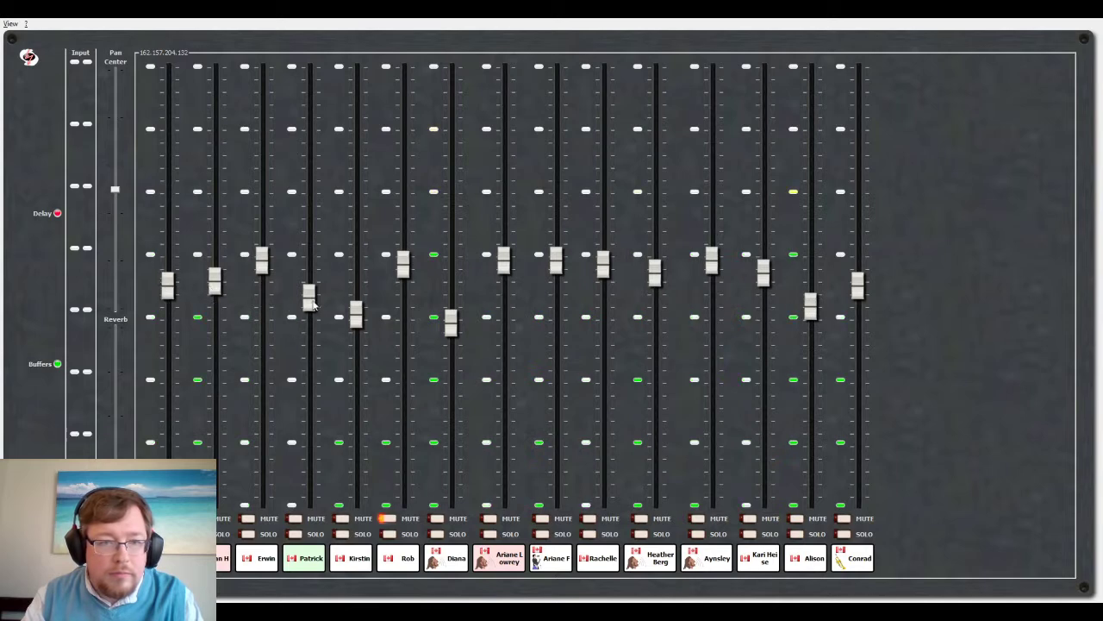
pyautogui.moveTo(313, 303)
pyautogui.mouseDown()
pyautogui.moveTo(312, 272)
pyautogui.moveTo(303, 291)
pyautogui.mouseUp()
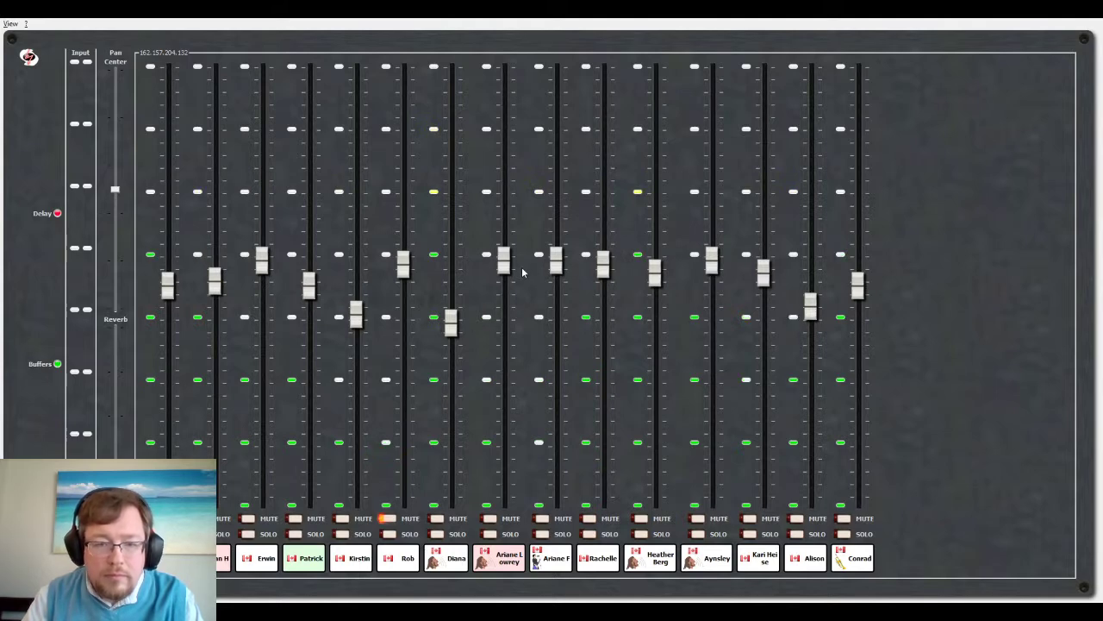
# - Raise the fader of channel 10 slightly and bring up the faders of channels 13, 14 and 15
pyautogui.moveTo(611, 269); pyautogui.dragTo(611, 241)
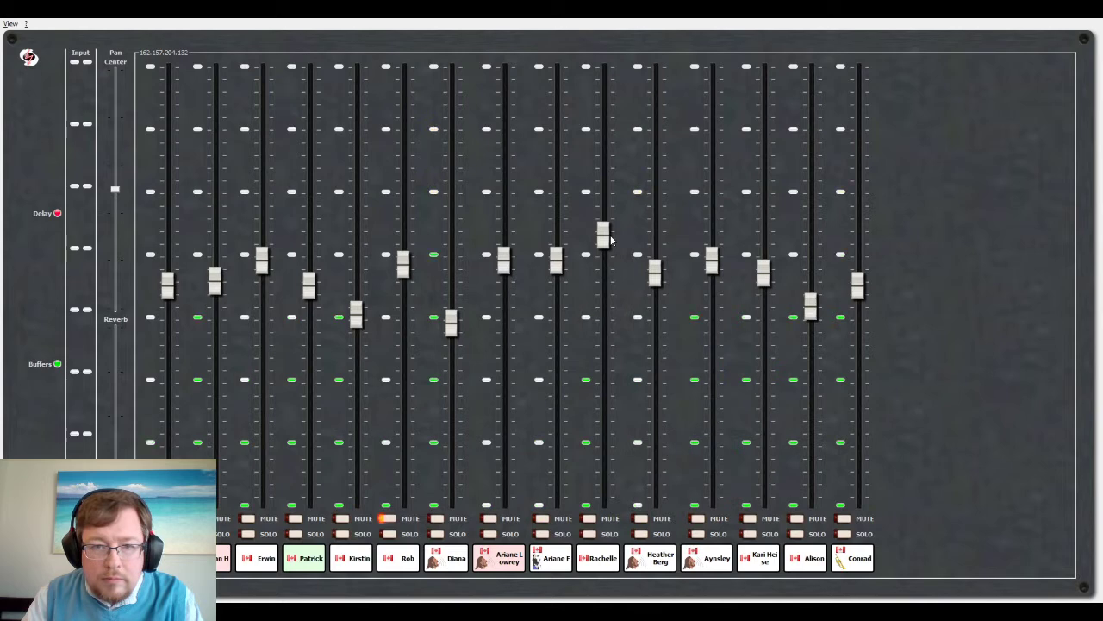
pyautogui.moveTo(611, 240); pyautogui.dragTo(606, 262)
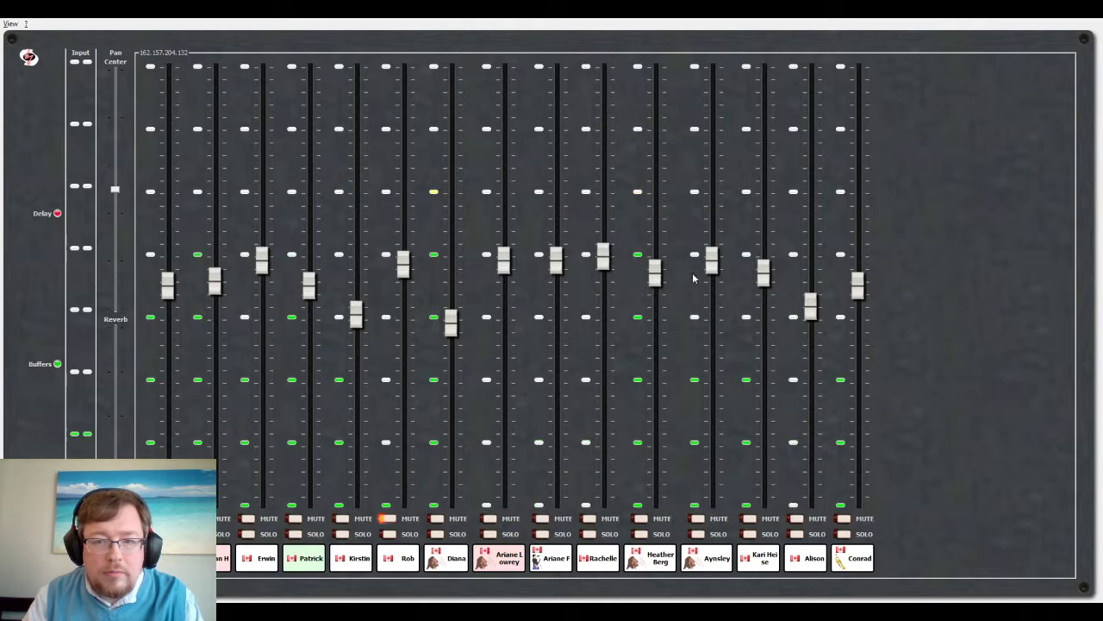
pyautogui.moveTo(764, 282); pyautogui.dragTo(764, 259)
pyautogui.moveTo(858, 285); pyautogui.dragTo(858, 267)
pyautogui.moveTo(811, 306); pyautogui.dragTo(811, 289)
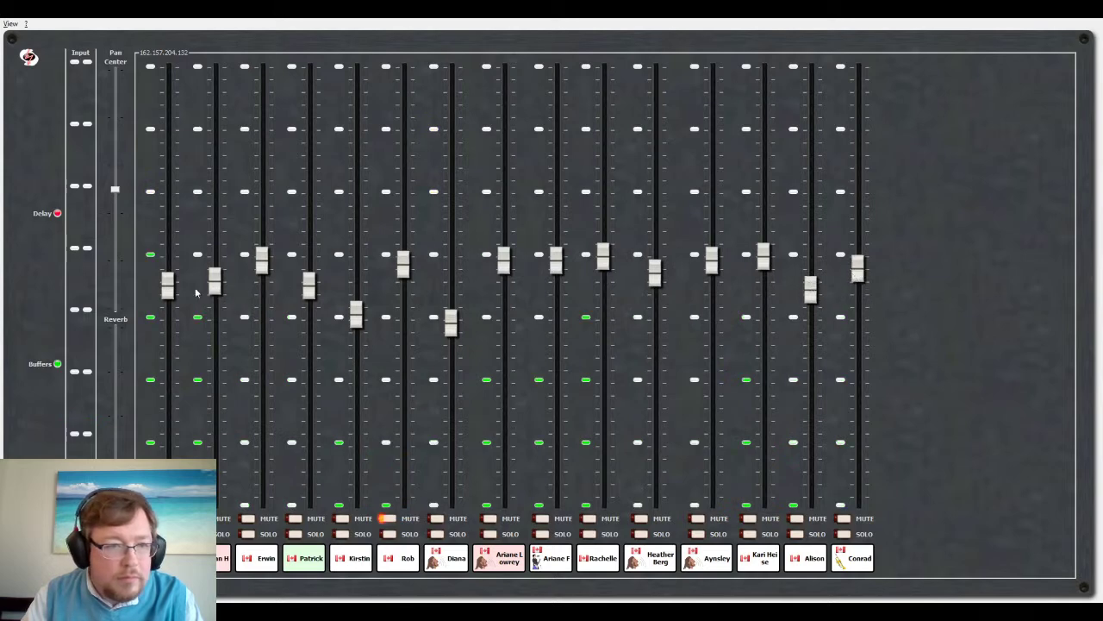
# - Lower the faders of channels 11, 13 and 14, and raise those of channels 5 and 7
pyautogui.moveTo(763, 258); pyautogui.dragTo(798, 325)
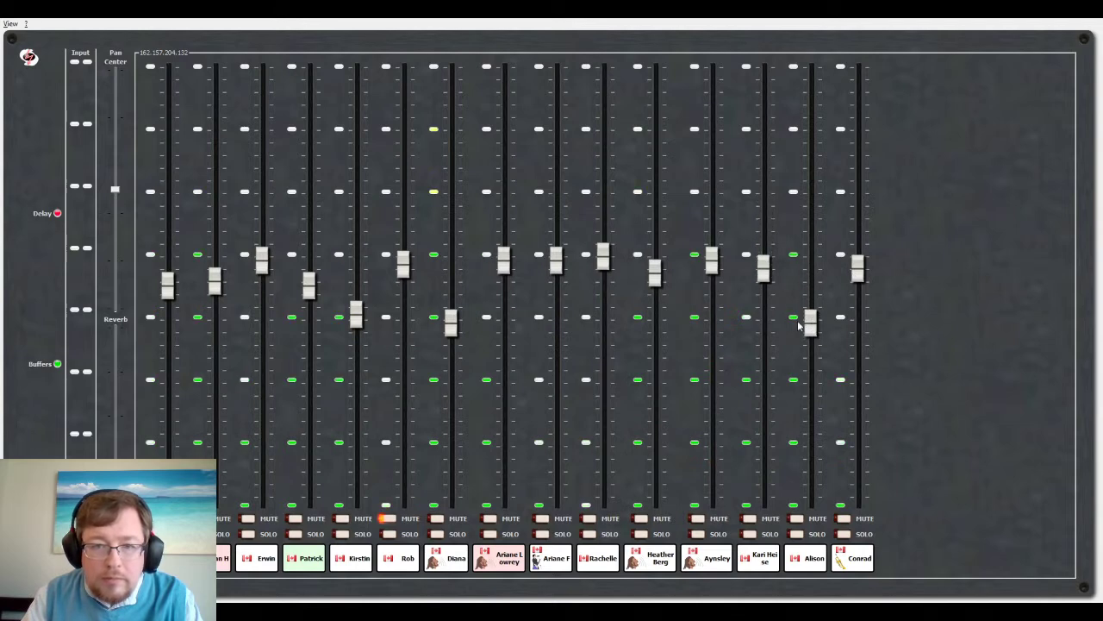
pyautogui.moveTo(657, 274); pyautogui.dragTo(658, 317)
pyautogui.moveTo(452, 324); pyautogui.dragTo(451, 299)
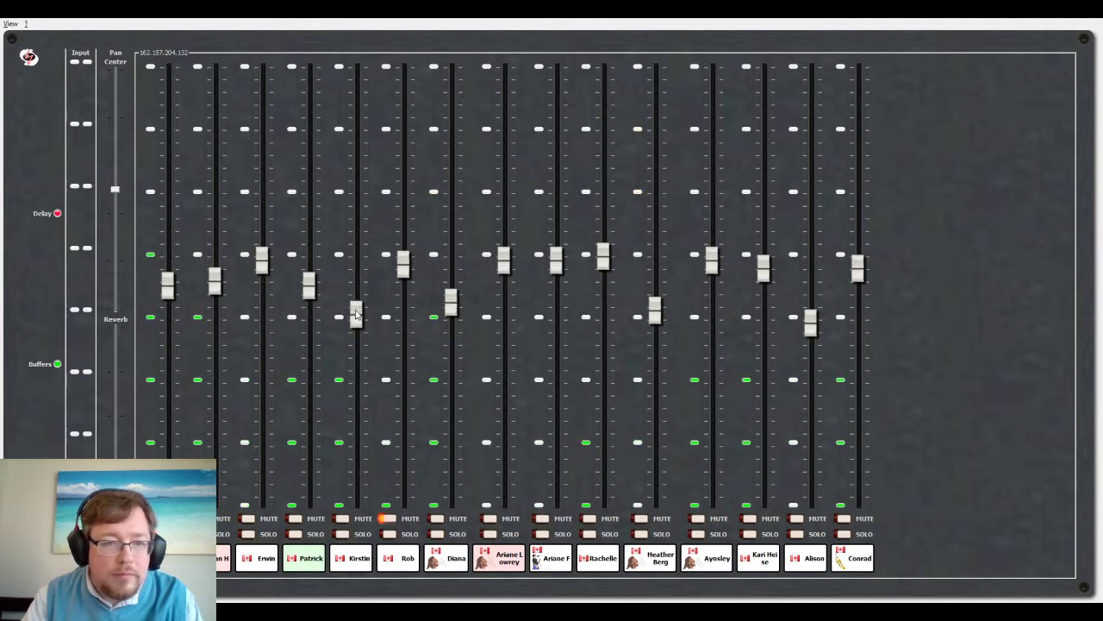
pyautogui.moveTo(355, 312); pyautogui.dragTo(355, 281)
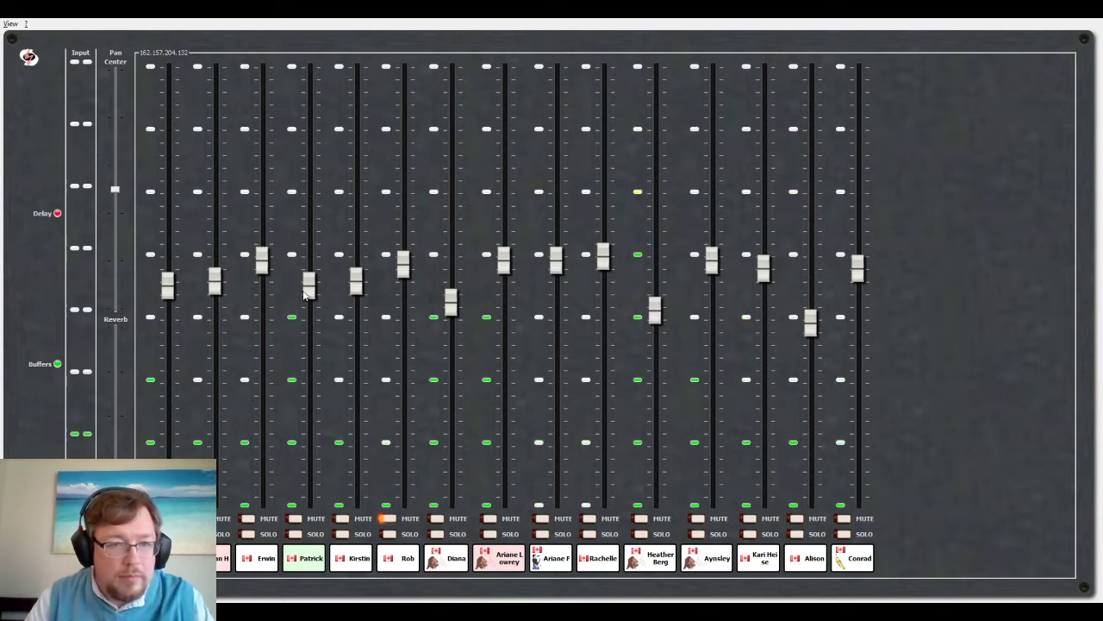
pyautogui.moveTo(310, 295); pyautogui.dragTo(310, 290)
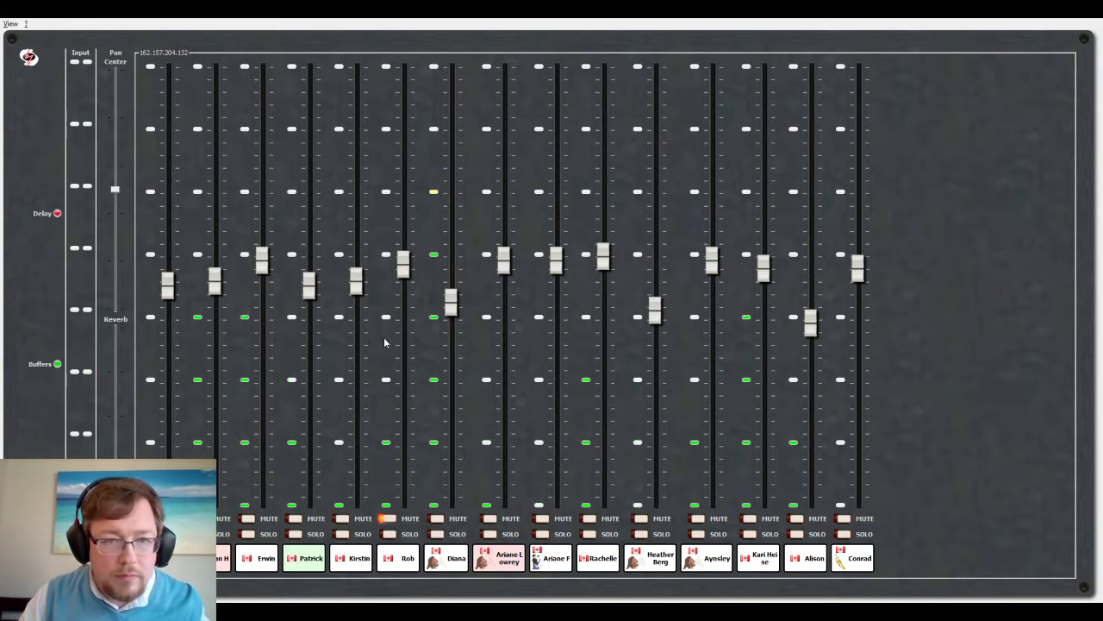
# - Raise the fader of channel 3 well above the others, bring channel 8 up slightly and lower channel 7 slightly
pyautogui.moveTo(263, 267); pyautogui.dragTo(264, 189)
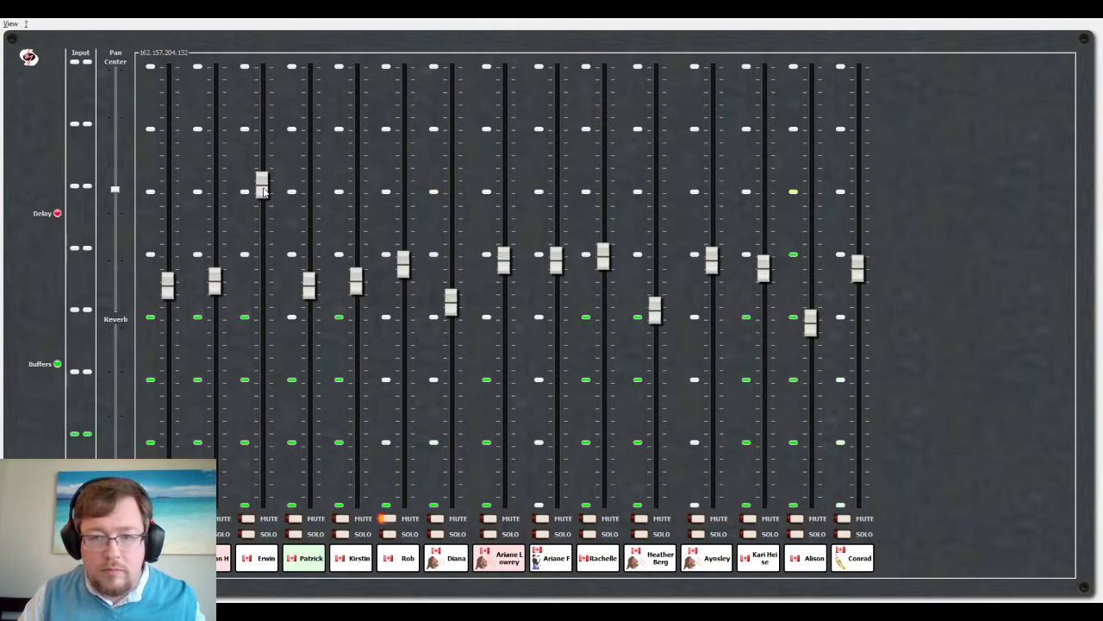
pyautogui.moveTo(263, 191); pyautogui.dragTo(264, 225)
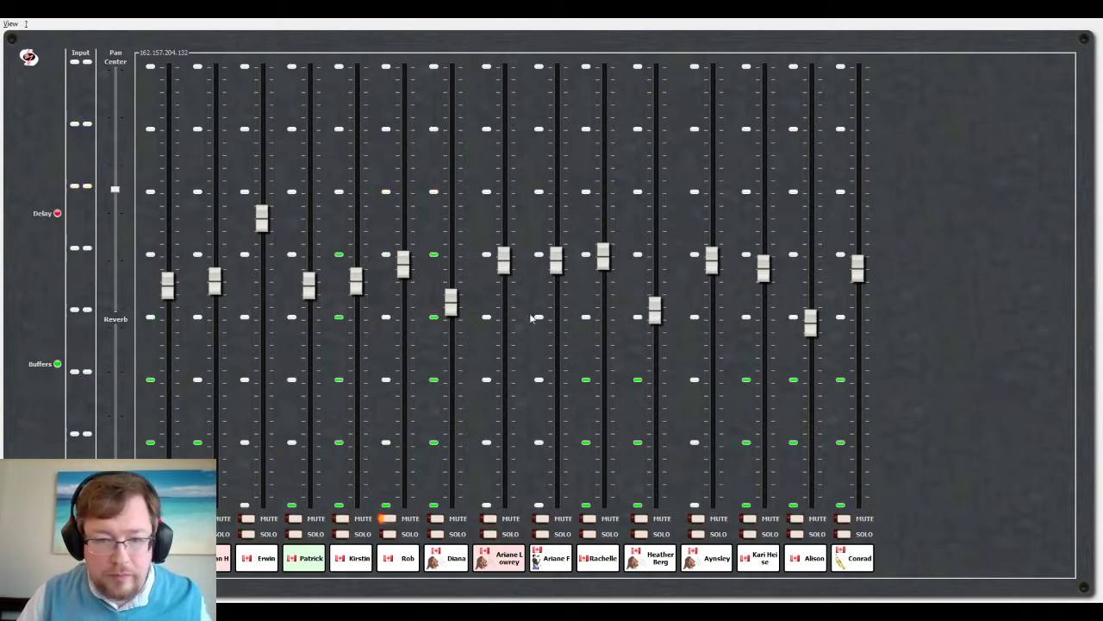
pyautogui.moveTo(504, 261)
pyautogui.mouseDown()
pyautogui.moveTo(505, 209)
pyautogui.moveTo(505, 253)
pyautogui.mouseUp()
pyautogui.moveTo(463, 322); pyautogui.dragTo(451, 311)
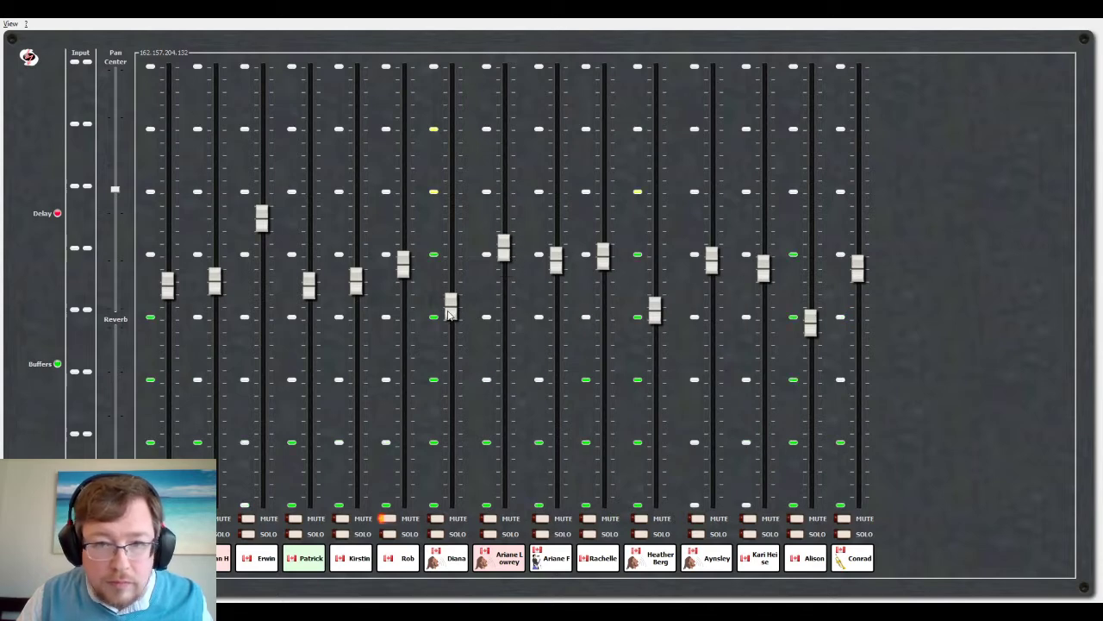
# - Turn down the faders of channels 5, 8 and 14, and lower channel 7 below all the others
pyautogui.moveTo(810, 322); pyautogui.dragTo(811, 336)
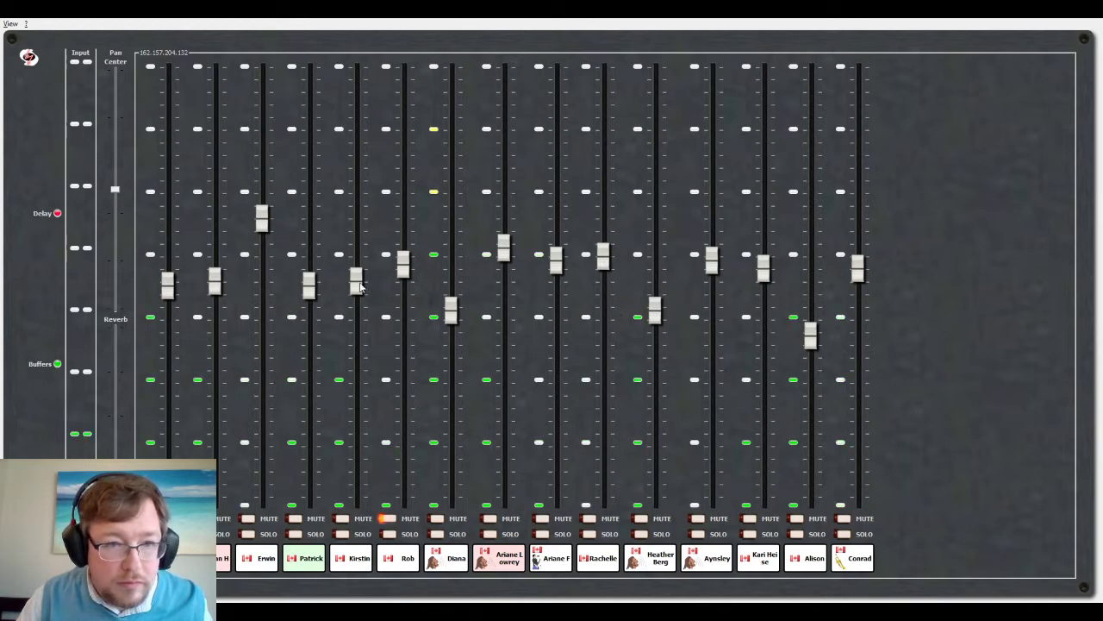
pyautogui.moveTo(359, 285); pyautogui.dragTo(359, 307)
pyautogui.moveTo(505, 248); pyautogui.dragTo(509, 290)
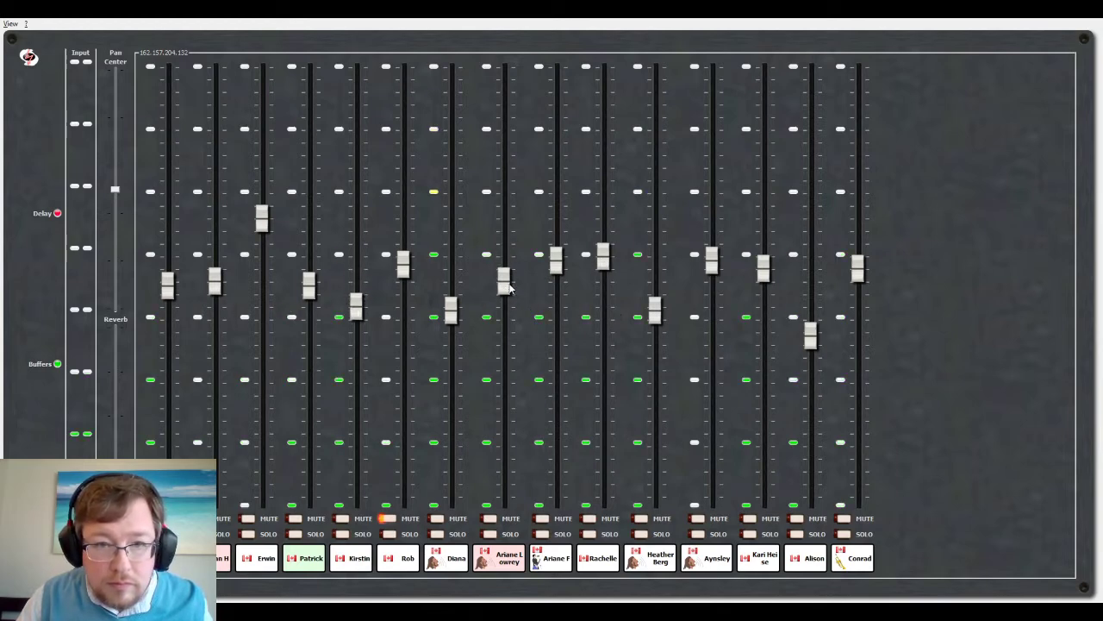
pyautogui.moveTo(450, 317); pyautogui.dragTo(455, 366)
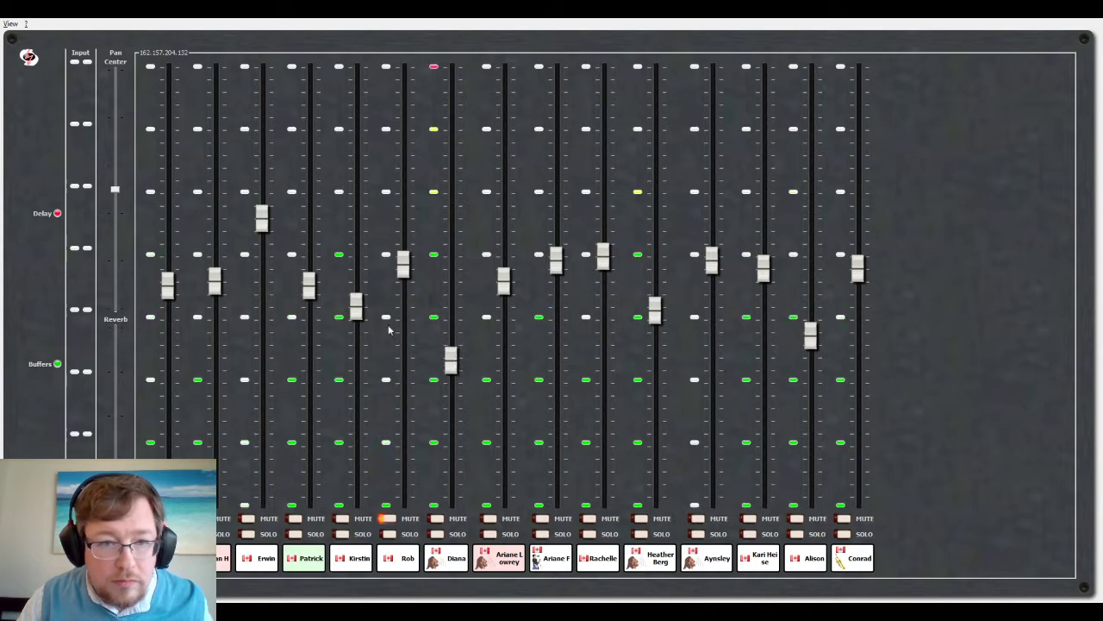
pyautogui.moveTo(356, 308); pyautogui.dragTo(356, 316)
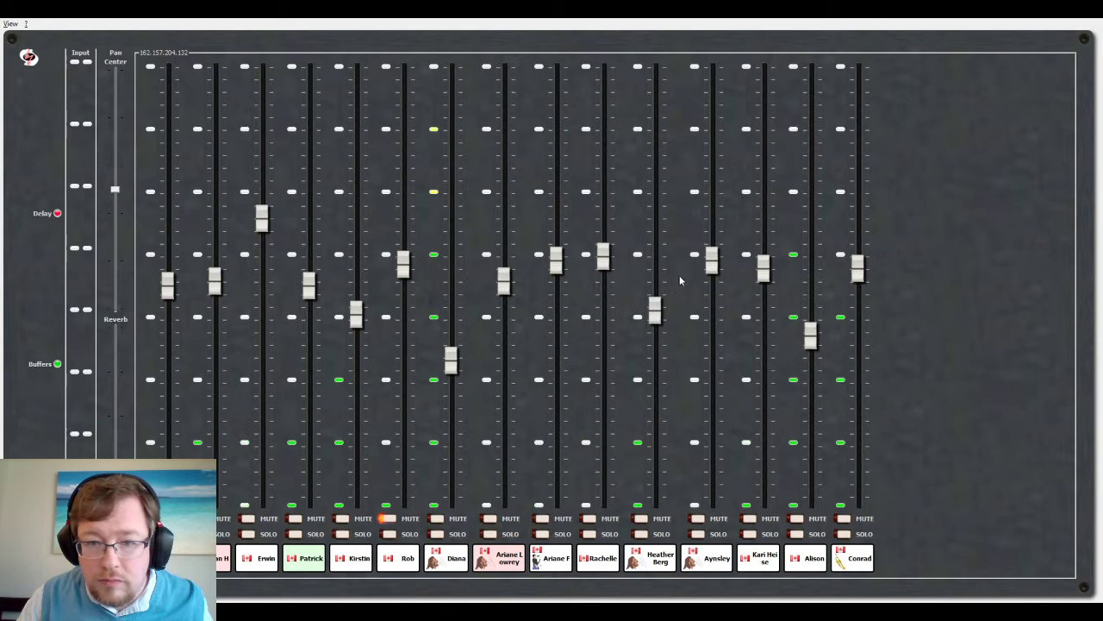
# - Lower the fader of channel 13 slightly and raise those of channels 10 and 14 slightly
pyautogui.moveTo(763, 269); pyautogui.dragTo(769, 287)
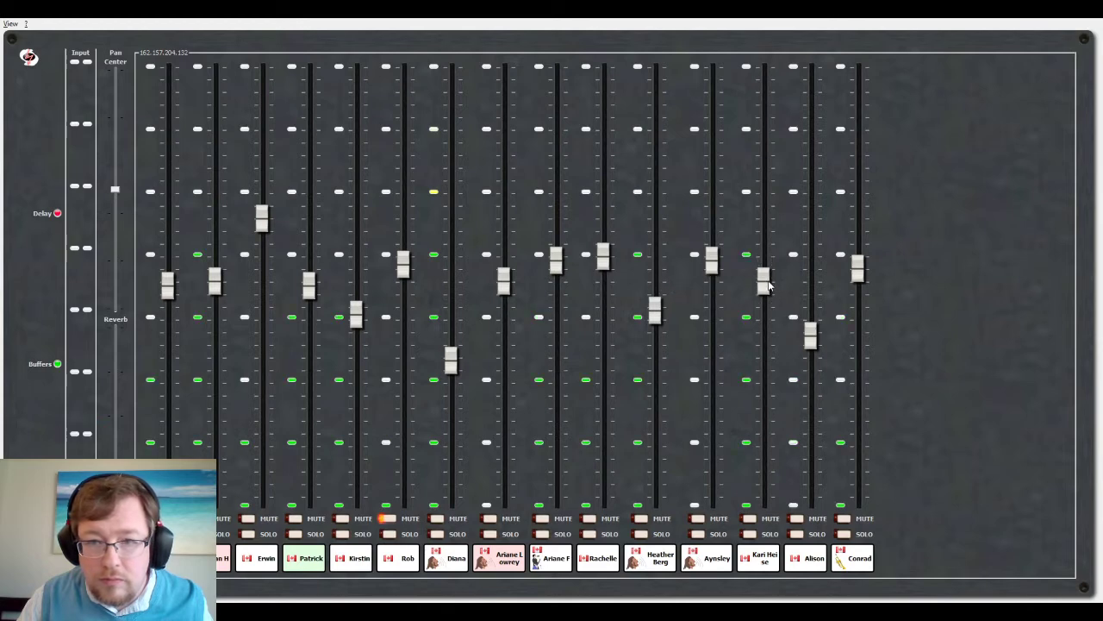
pyautogui.moveTo(608, 270); pyautogui.dragTo(606, 261)
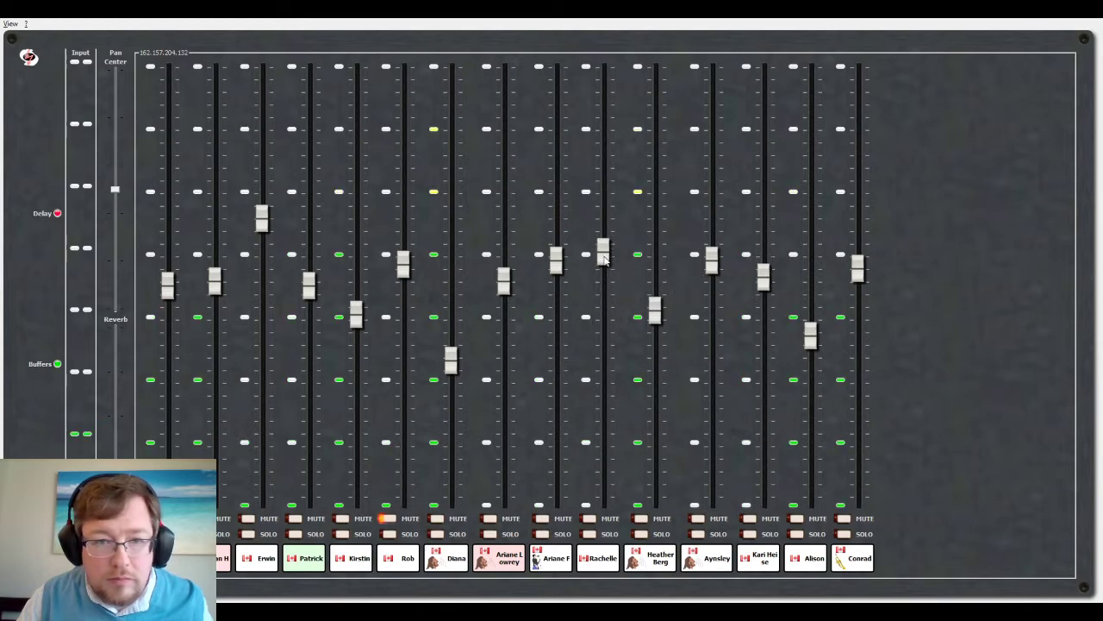
pyautogui.moveTo(811, 336); pyautogui.dragTo(811, 327)
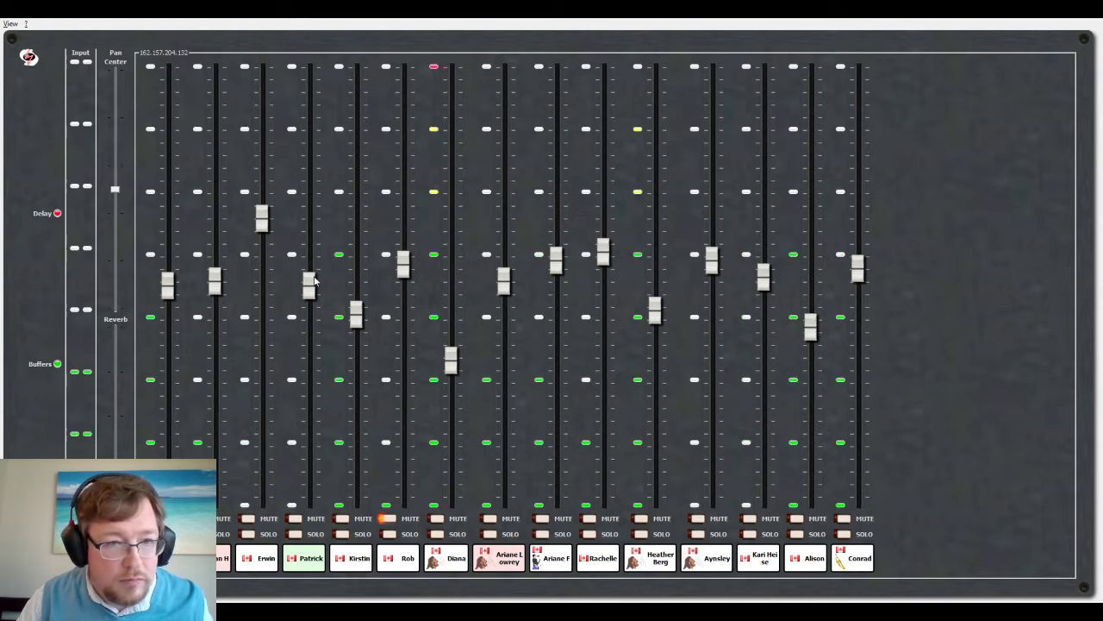
# - Lower the faders of channels 3 and 4, raise channel 7, and bring channel 13 down slightly
pyautogui.moveTo(315, 280)
pyautogui.mouseDown()
pyautogui.moveTo(312, 215)
pyautogui.moveTo(309, 291)
pyautogui.mouseUp()
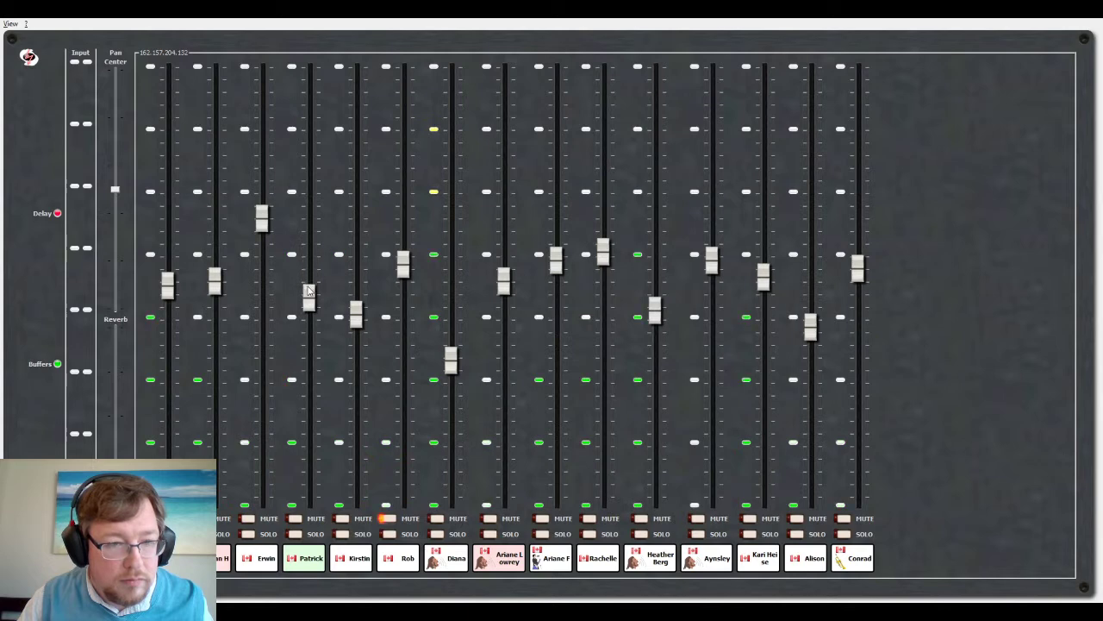
pyautogui.moveTo(265, 223); pyautogui.dragTo(268, 263)
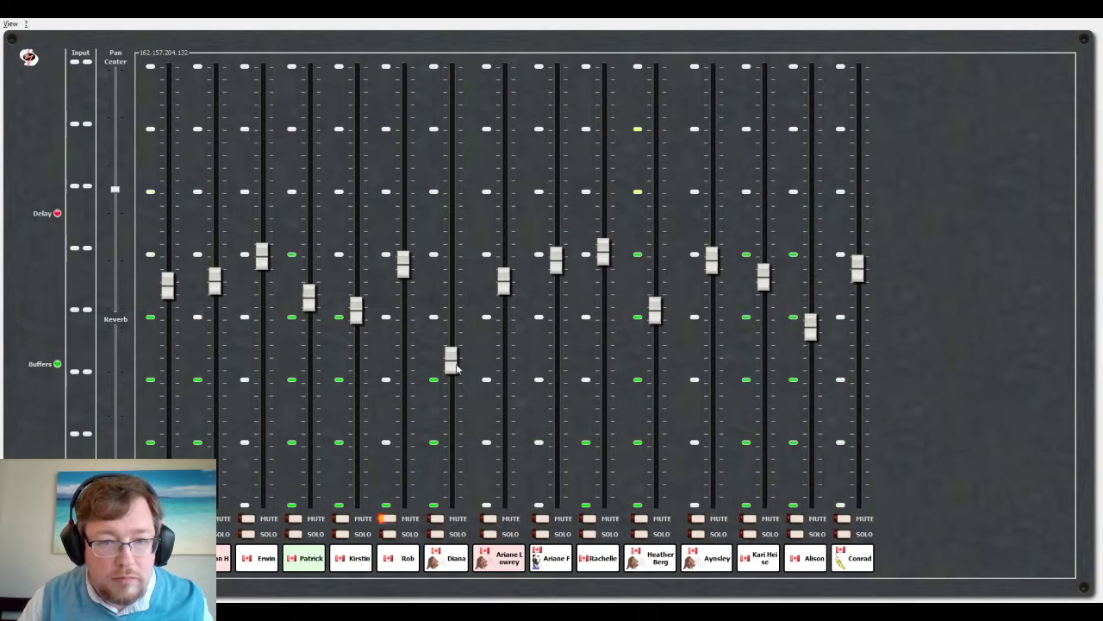
pyautogui.moveTo(455, 364); pyautogui.dragTo(453, 324)
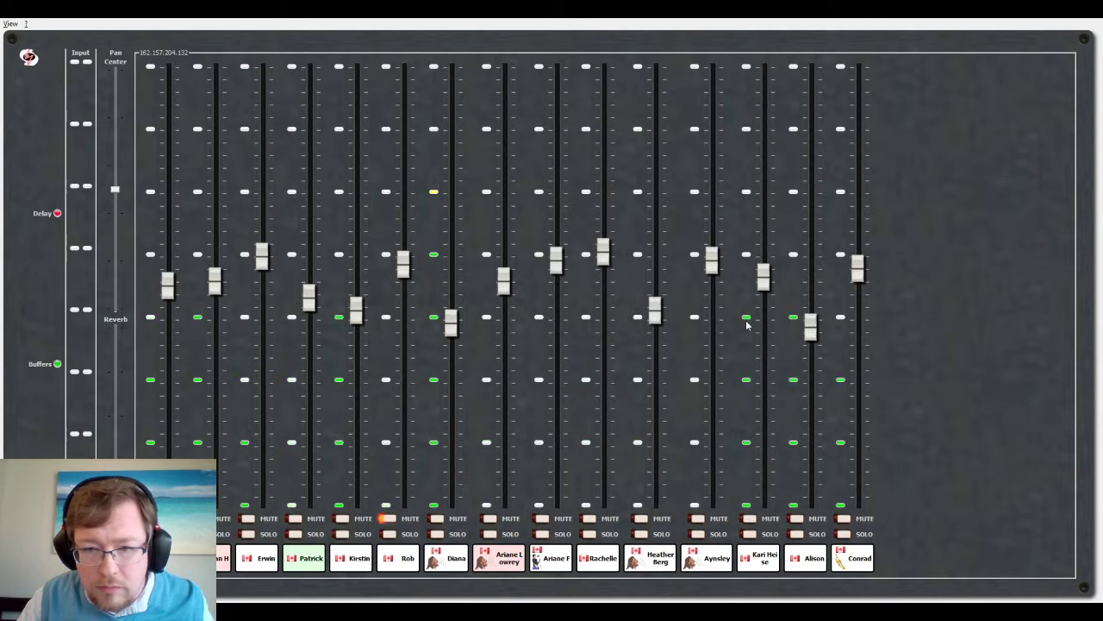
pyautogui.moveTo(761, 291); pyautogui.dragTo(763, 188)
pyautogui.moveTo(764, 187); pyautogui.dragTo(764, 300)
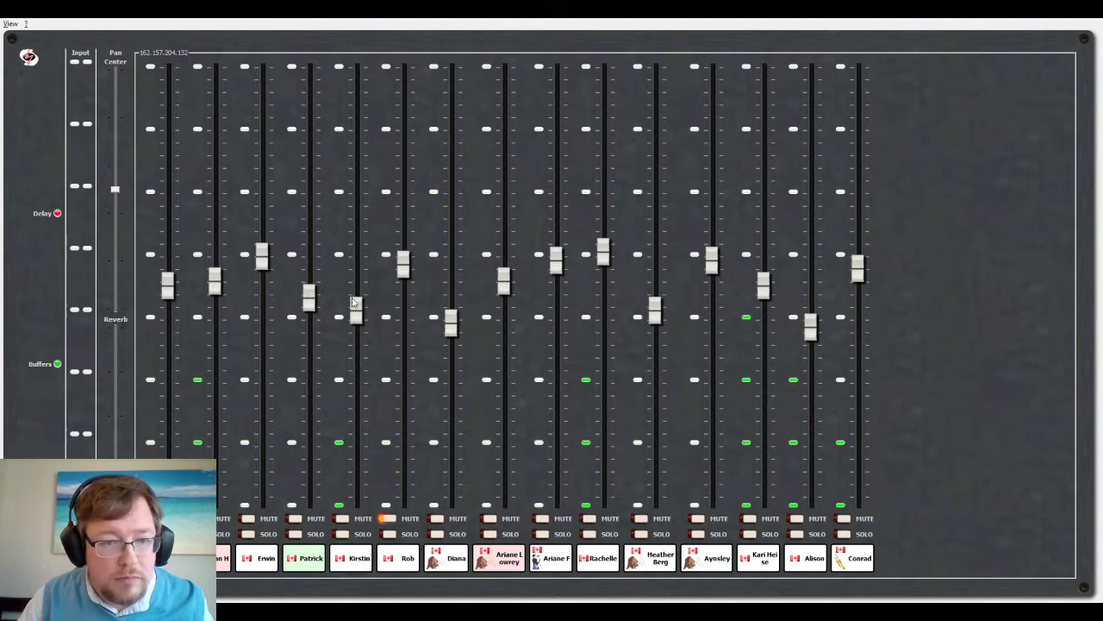
# - Raise the faders of channels 1 and 4, bringing channel 1 level with channel 3
pyautogui.moveTo(310, 301)
pyautogui.mouseDown()
pyautogui.moveTo(312, 240)
pyautogui.moveTo(312, 284)
pyautogui.mouseUp()
pyautogui.moveTo(169, 286); pyautogui.dragTo(174, 245)
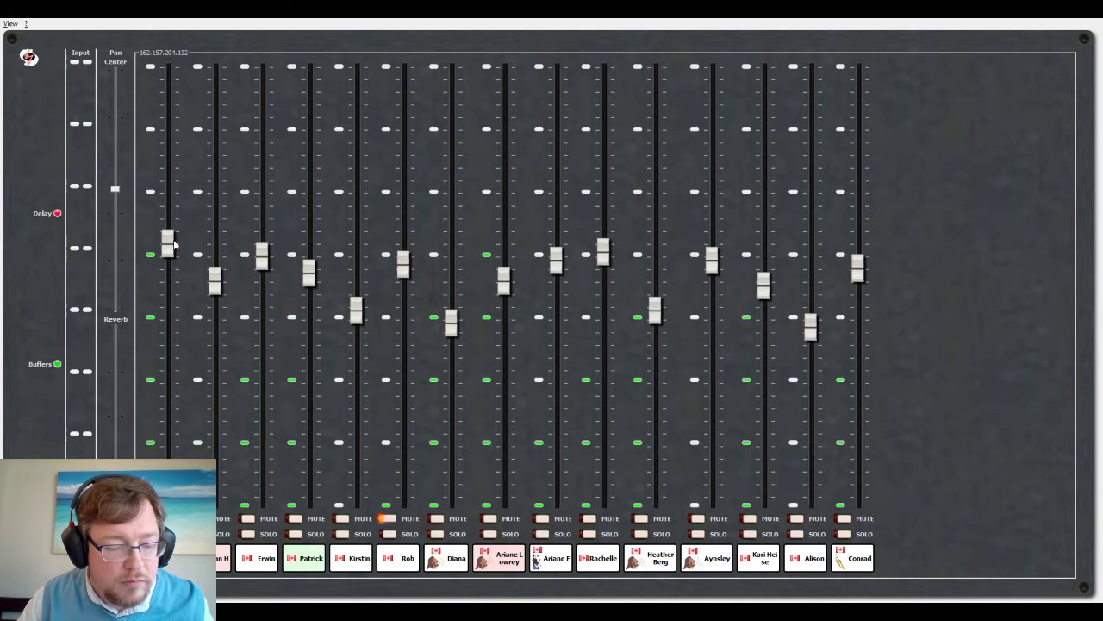
pyautogui.scroll(-1, 173, 245)
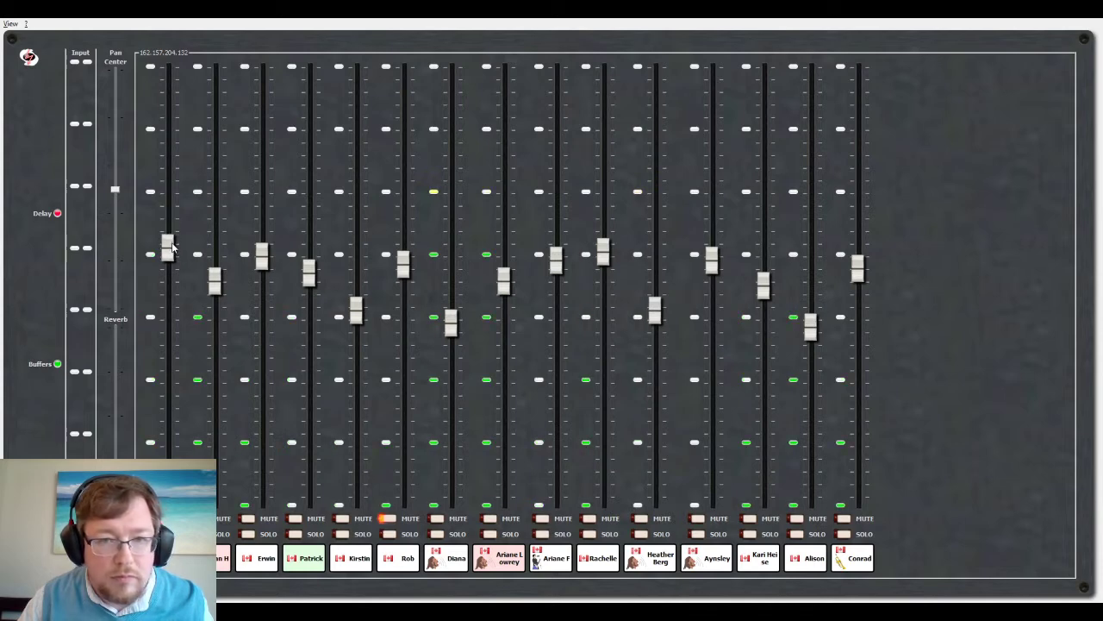
pyautogui.scroll(-2, 172, 246)
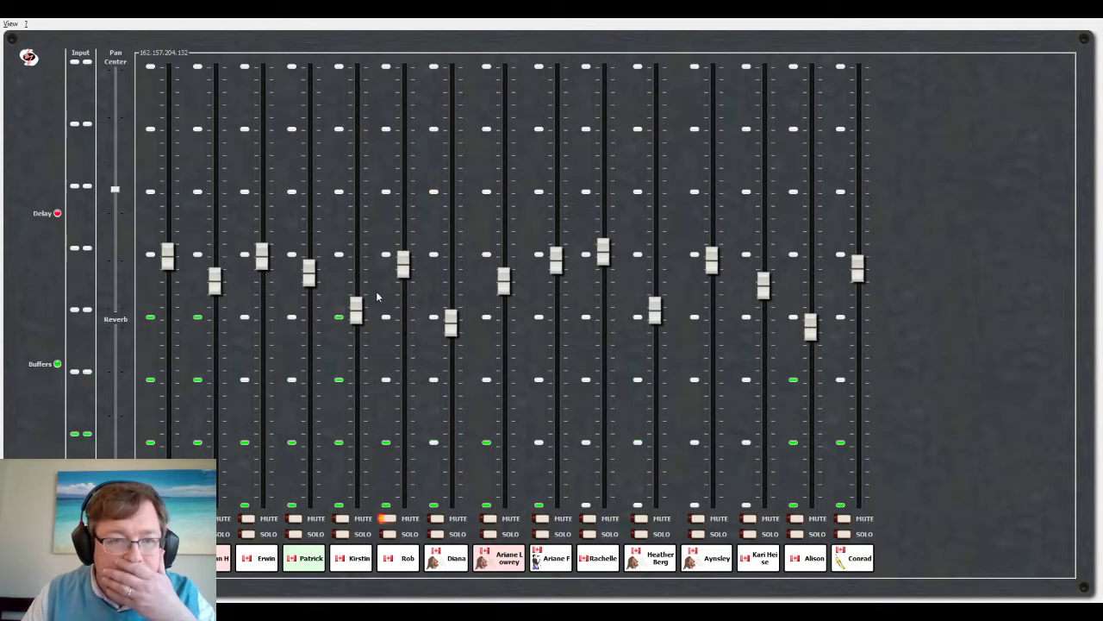
# - Raise the faders of channels 5, 7, 11 and 14, and level channel 13 with channel 14
pyautogui.moveTo(362, 310); pyautogui.dragTo(363, 275)
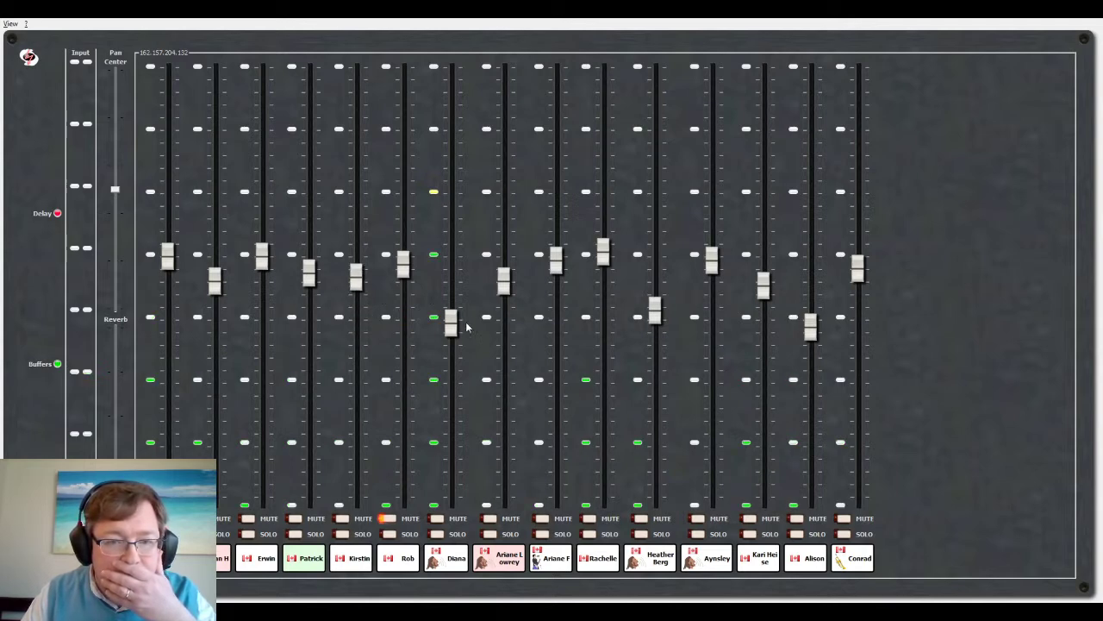
pyautogui.moveTo(454, 329); pyautogui.dragTo(454, 319)
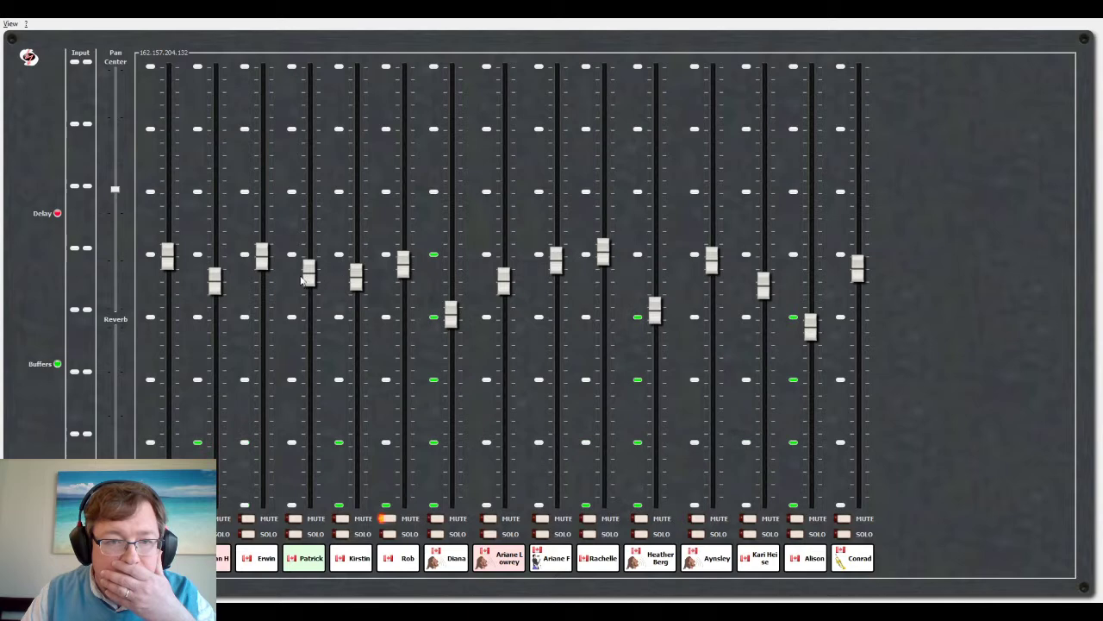
pyautogui.moveTo(662, 309); pyautogui.dragTo(662, 283)
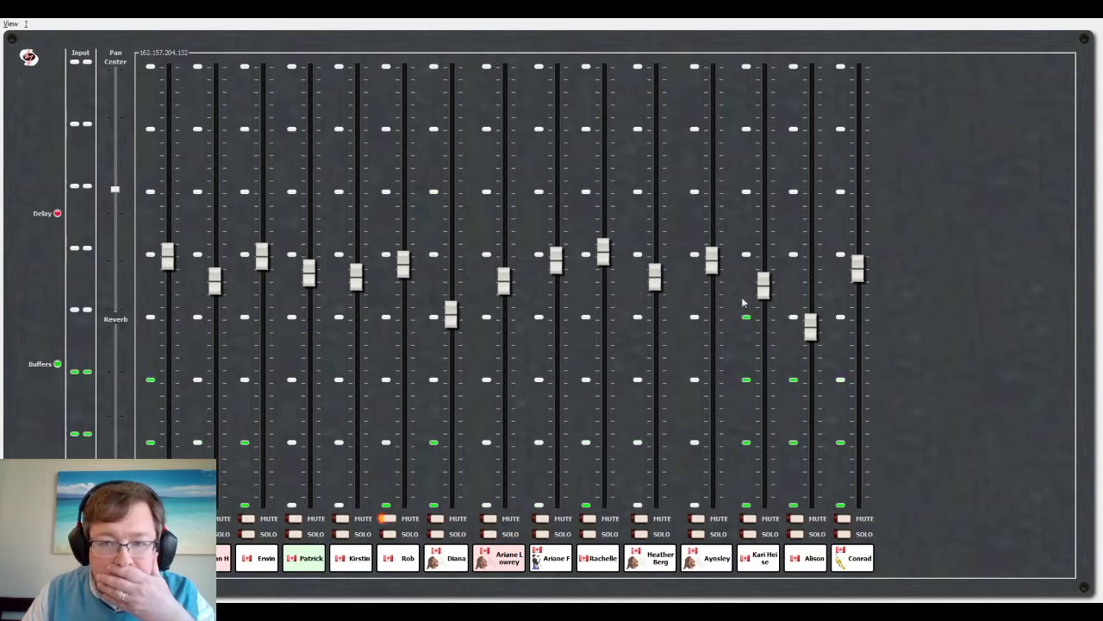
pyautogui.moveTo(811, 326); pyautogui.dragTo(766, 278)
pyautogui.moveTo(450, 316); pyautogui.dragTo(451, 306)
pyautogui.moveTo(811, 277); pyautogui.dragTo(813, 301)
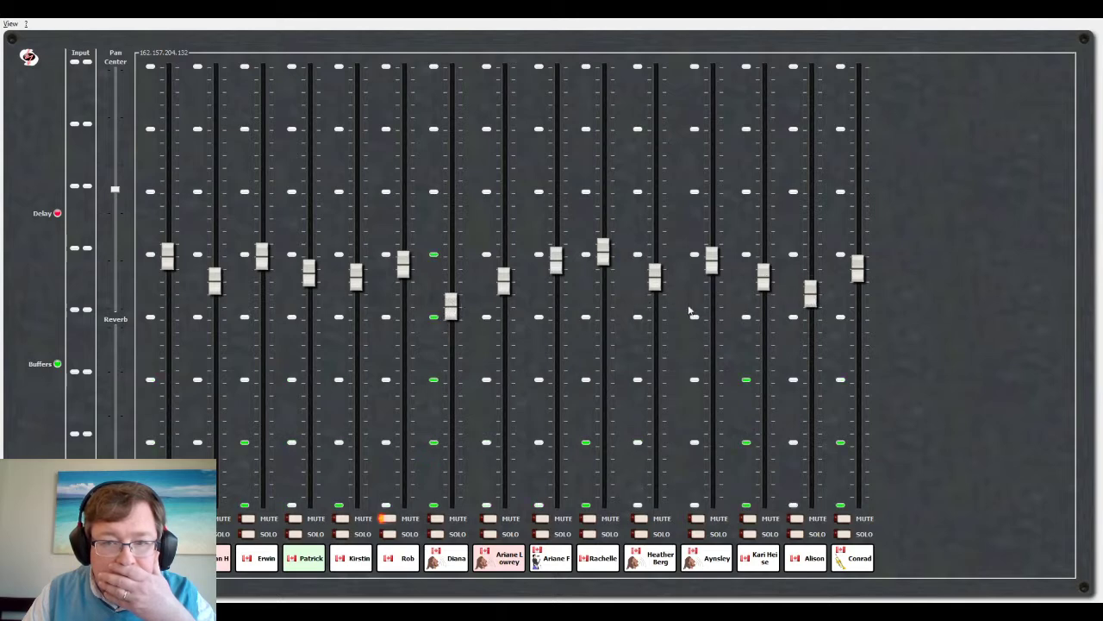
pyautogui.moveTo(765, 287); pyautogui.dragTo(767, 289)
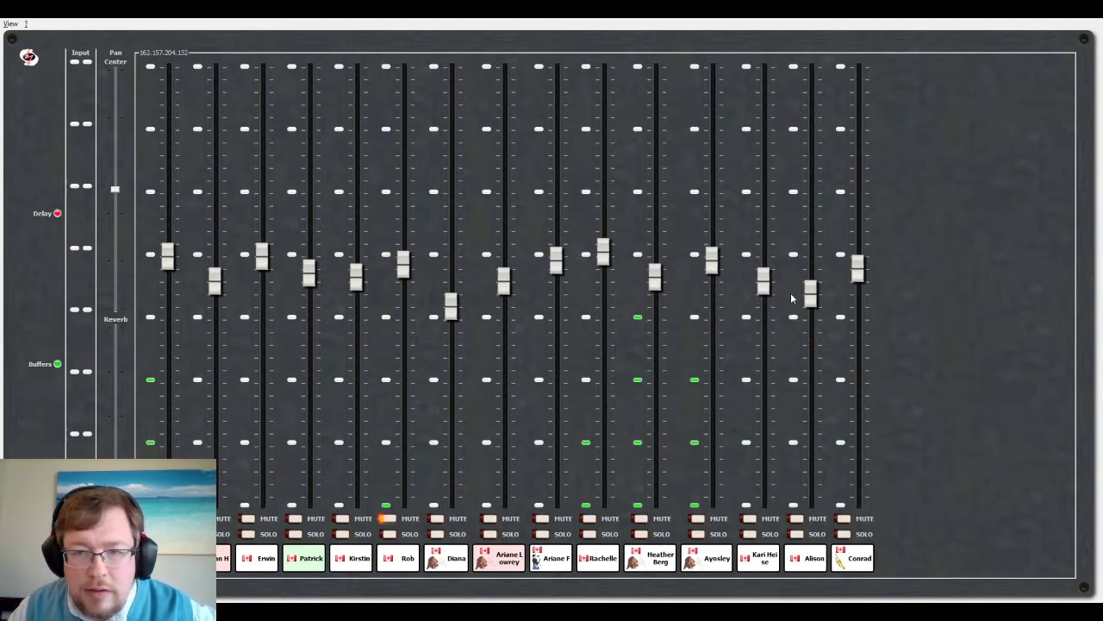
pyautogui.moveTo(810, 295); pyautogui.dragTo(815, 283)
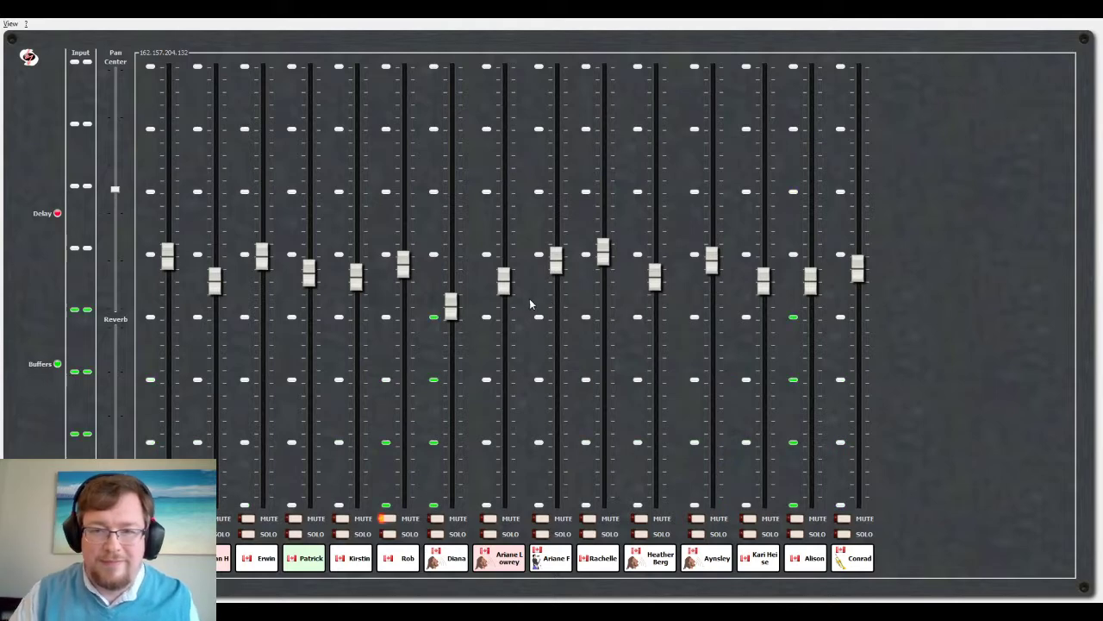
# - Raise the faders of channels 8, 9 and 15, and settle channel 14 slightly lower than before
pyautogui.moveTo(814, 291); pyautogui.dragTo(813, 213)
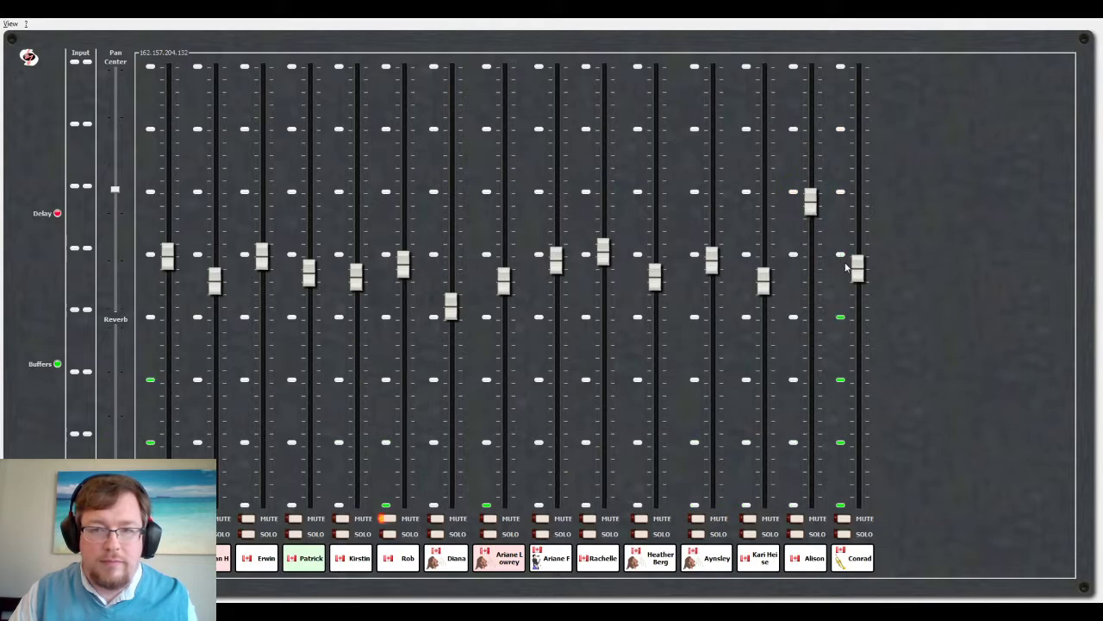
pyautogui.moveTo(846, 268); pyautogui.dragTo(857, 222)
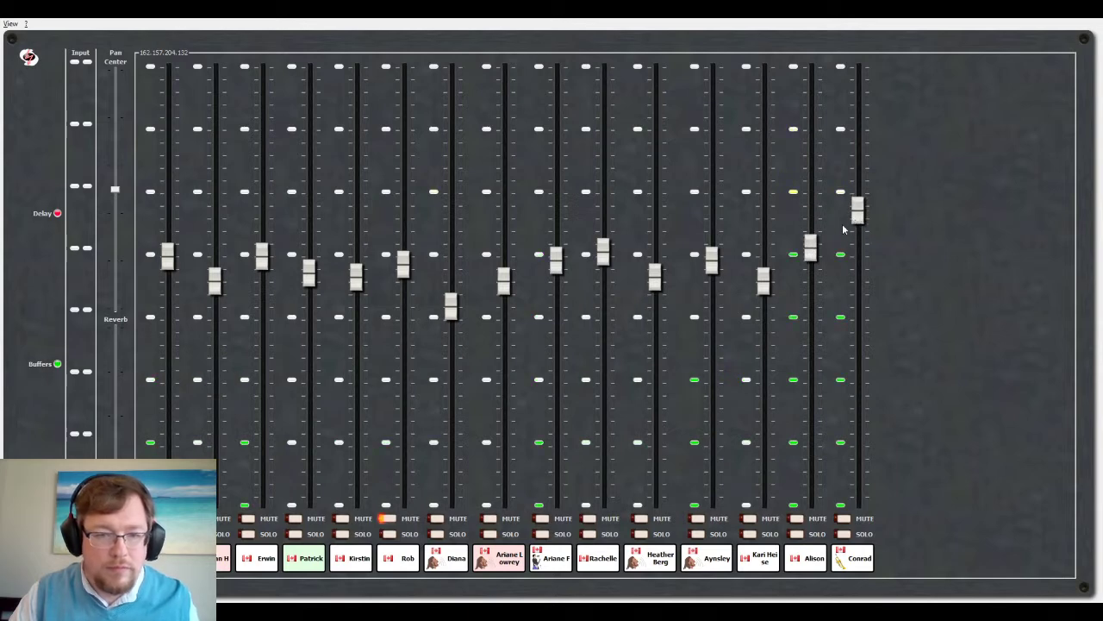
pyautogui.moveTo(556, 261); pyautogui.dragTo(558, 205)
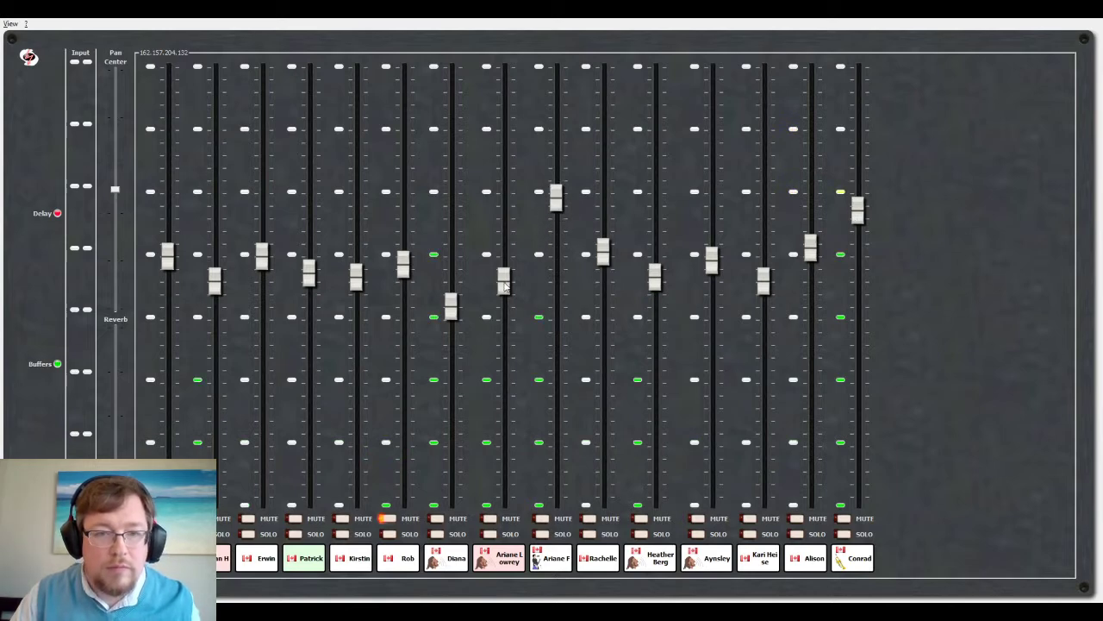
pyautogui.moveTo(504, 280); pyautogui.dragTo(505, 230)
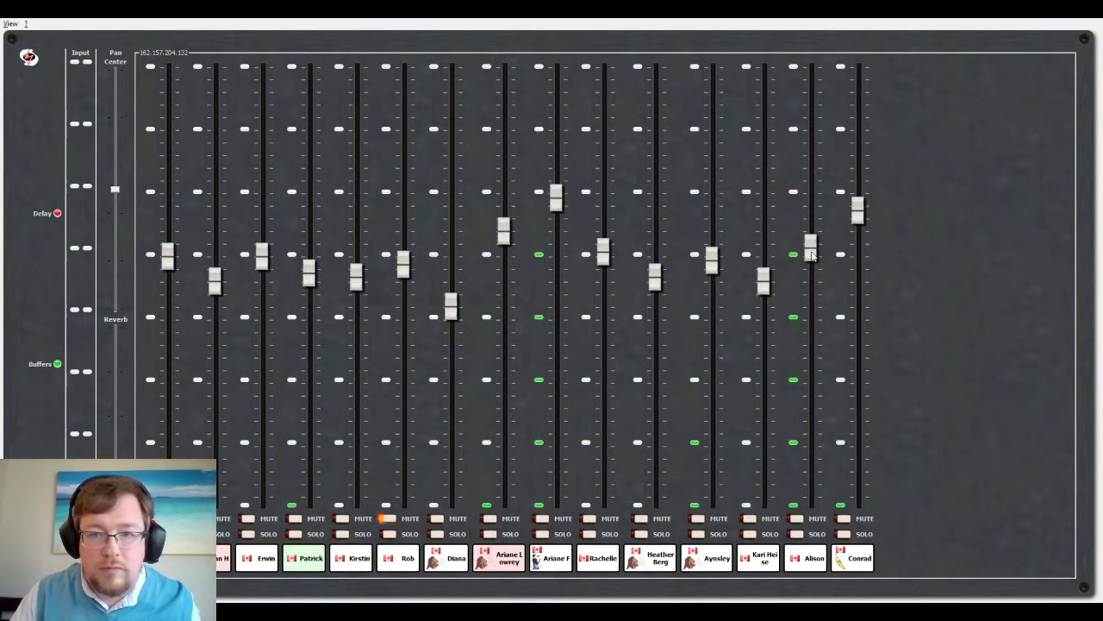
pyautogui.moveTo(811, 254); pyautogui.dragTo(808, 302)
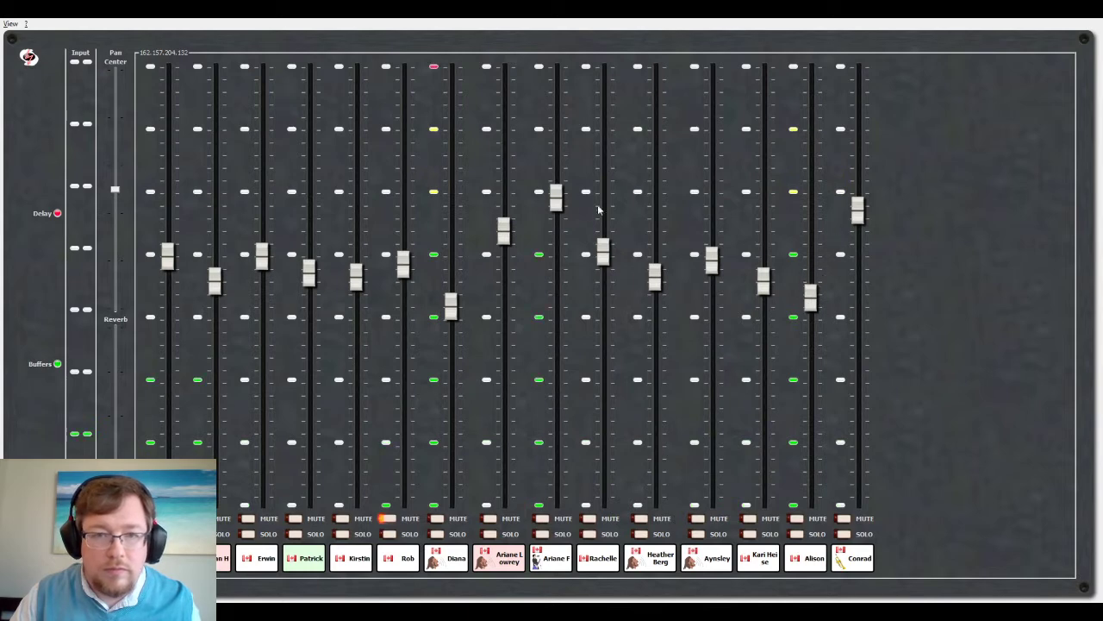
pyautogui.moveTo(556, 196); pyautogui.dragTo(556, 205)
pyautogui.moveTo(500, 241); pyautogui.dragTo(496, 259)
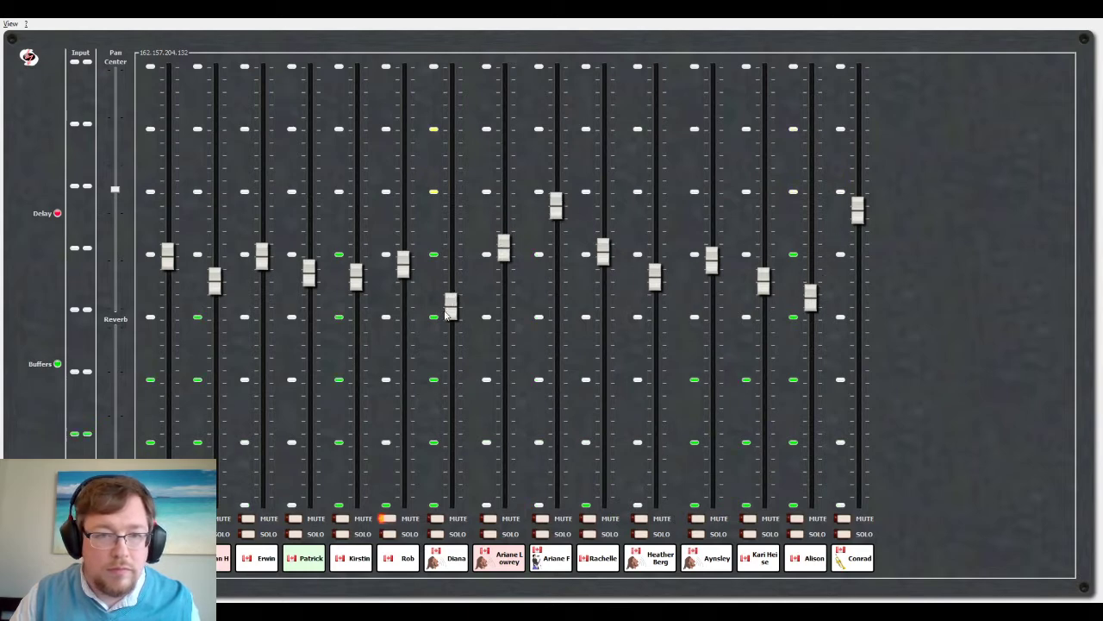
# - Raise the fader of channel 5 slightly, and turn channel 7 down before bringing it back up near its previous level
pyautogui.moveTo(450, 308); pyautogui.dragTo(449, 326)
pyautogui.moveTo(352, 277); pyautogui.dragTo(353, 271)
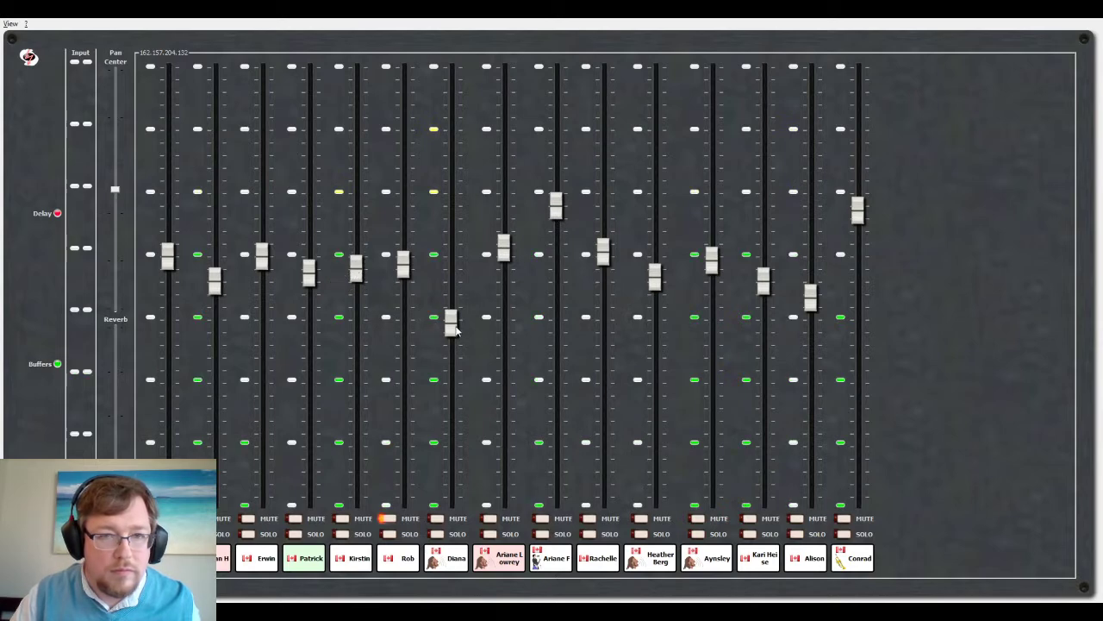
pyautogui.moveTo(452, 324); pyautogui.dragTo(458, 350)
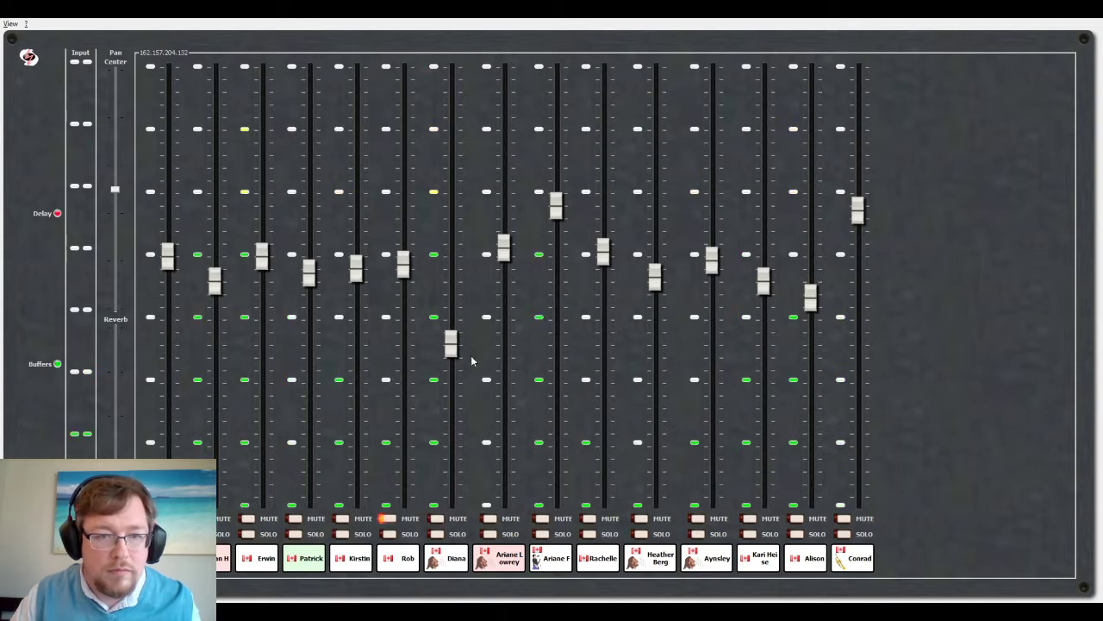
pyautogui.moveTo(450, 343); pyautogui.dragTo(450, 314)
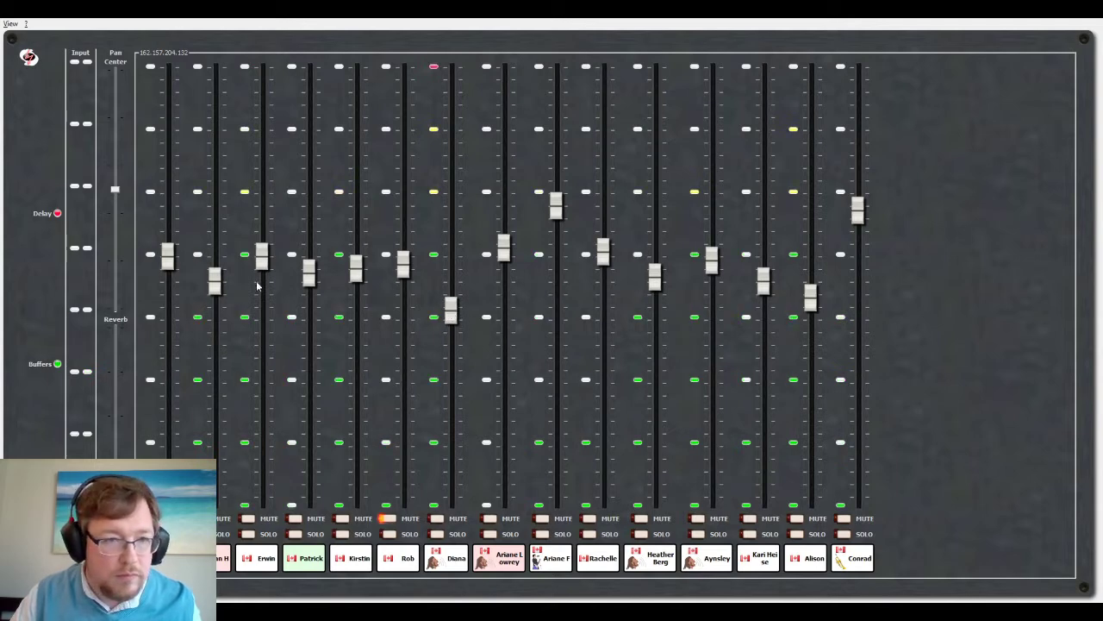
# - Raise the faders of channels 1 and 2, and set channel 3 level with channel 2
pyautogui.moveTo(261, 263)
pyautogui.mouseDown()
pyautogui.moveTo(262, 282)
pyautogui.moveTo(266, 247)
pyautogui.mouseUp()
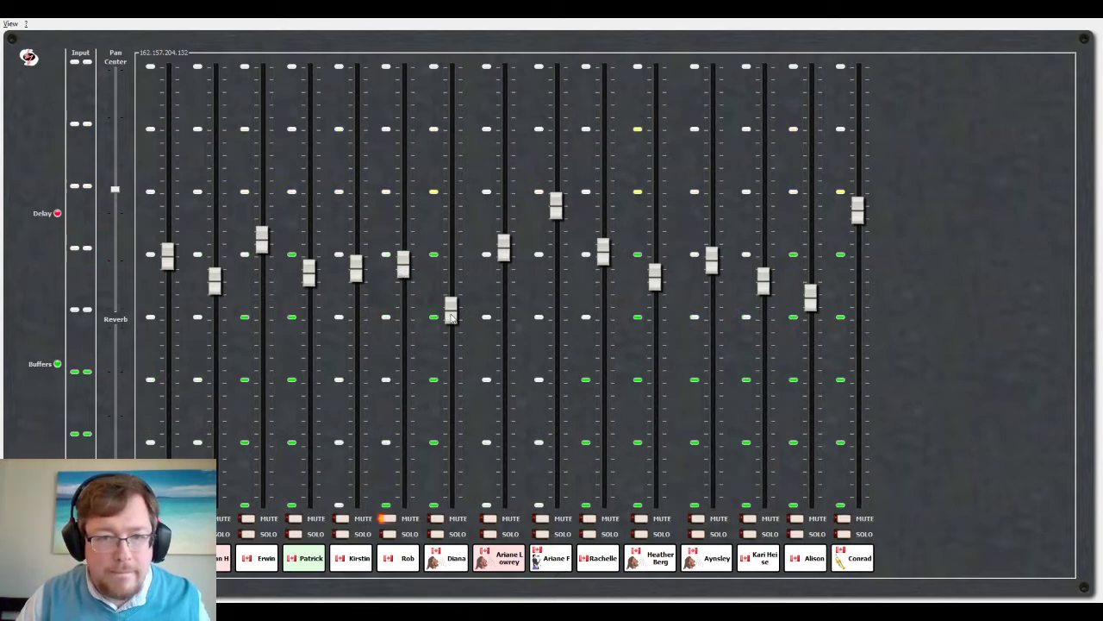
pyautogui.moveTo(215, 280); pyautogui.dragTo(171, 235)
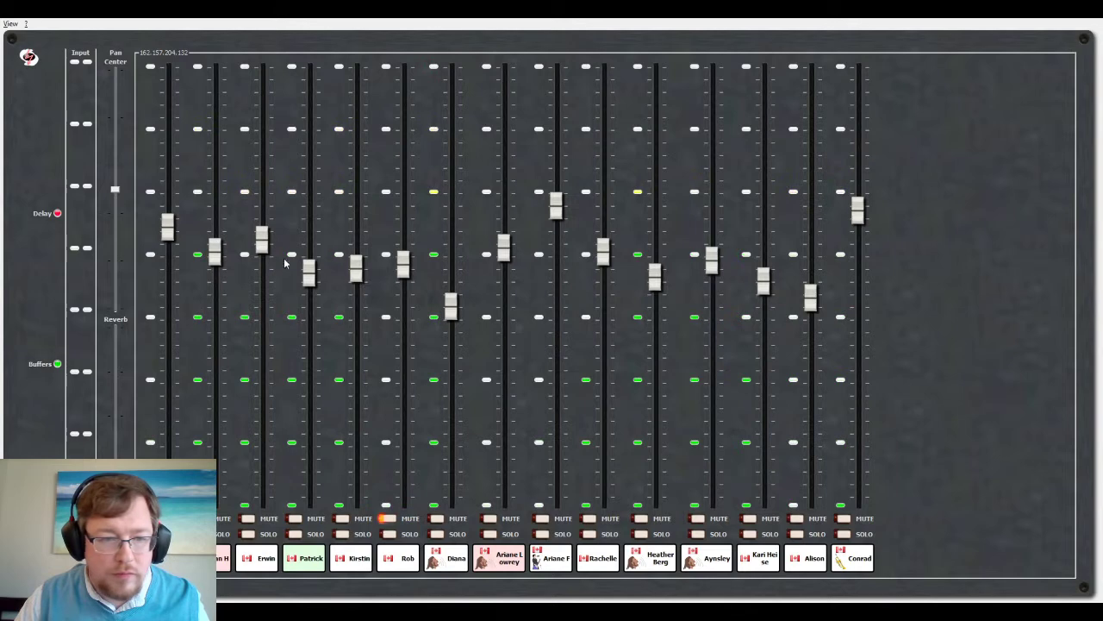
pyautogui.moveTo(261, 241); pyautogui.dragTo(261, 252)
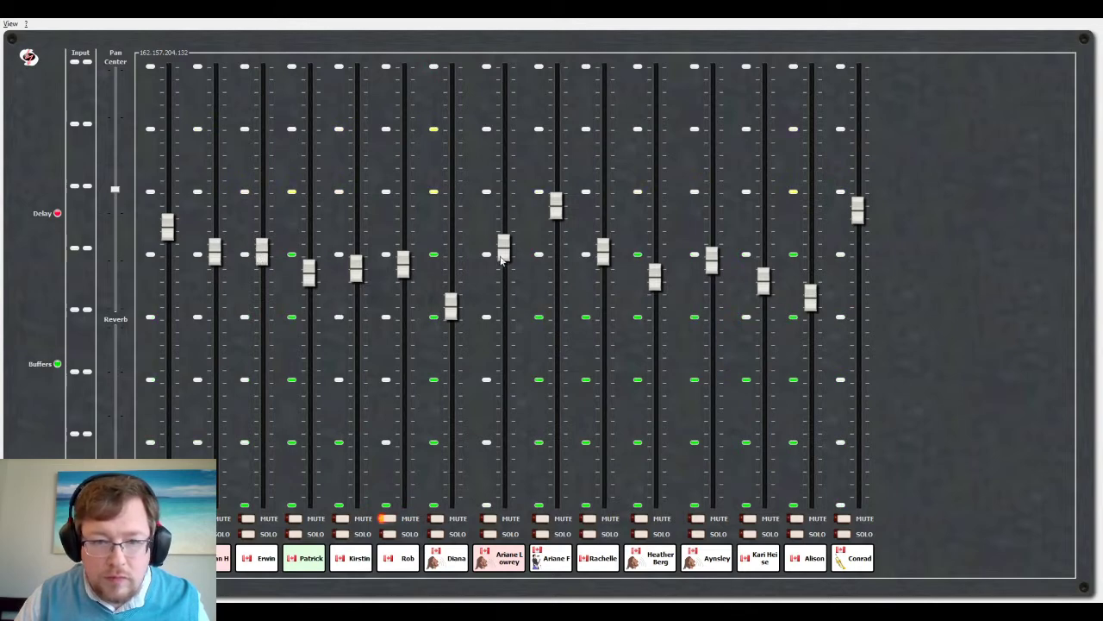
# - Raise the faders of channels 10 and 11, and bring channels 9, 12 and 13 up slightly
pyautogui.moveTo(602, 255); pyautogui.dragTo(603, 233)
pyautogui.moveTo(655, 280); pyautogui.dragTo(654, 226)
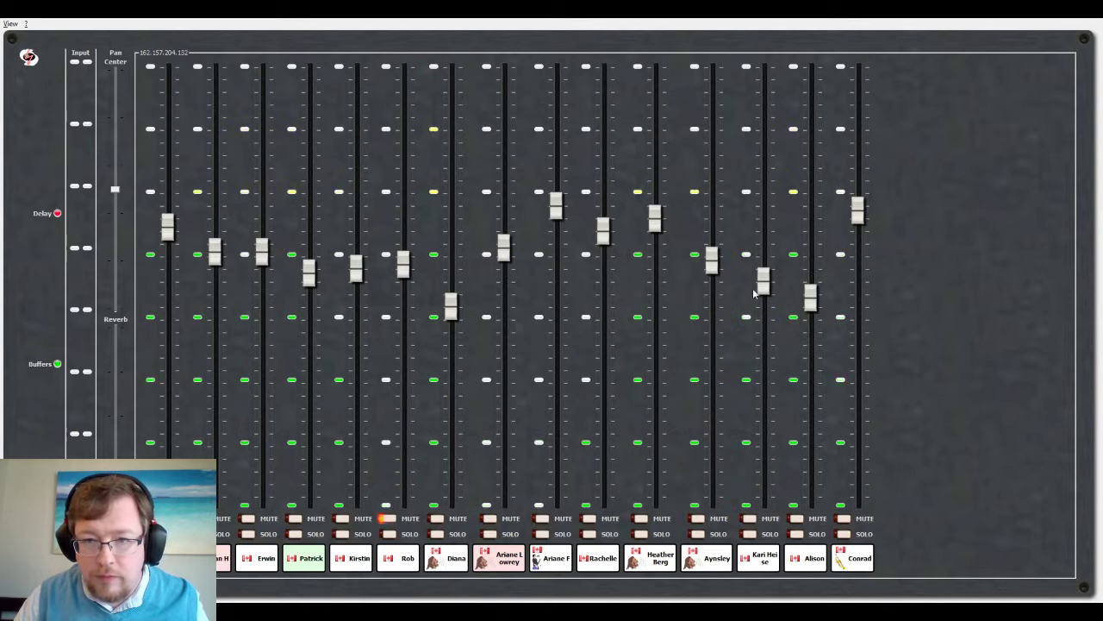
pyautogui.moveTo(715, 269); pyautogui.dragTo(764, 267)
pyautogui.moveTo(556, 224); pyautogui.dragTo(556, 214)
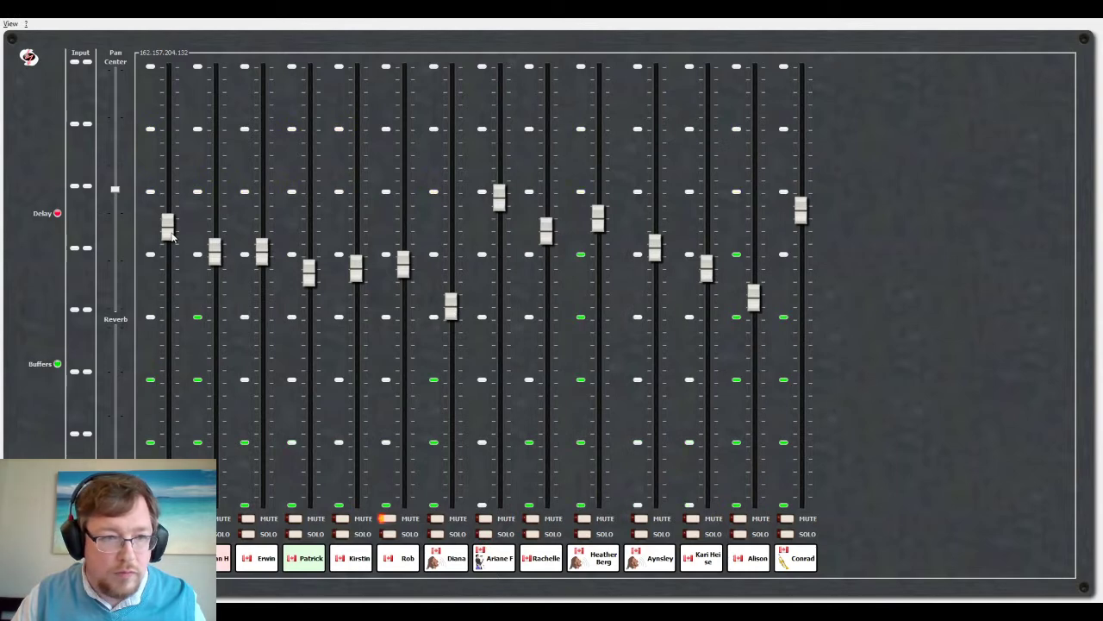
# - Lower the faders of channels 1 and 5 slightly, and readjust channel 14 to sit just above channel 7
pyautogui.moveTo(173, 236)
pyautogui.mouseDown()
pyautogui.moveTo(170, 187)
pyautogui.moveTo(172, 231)
pyautogui.mouseUp()
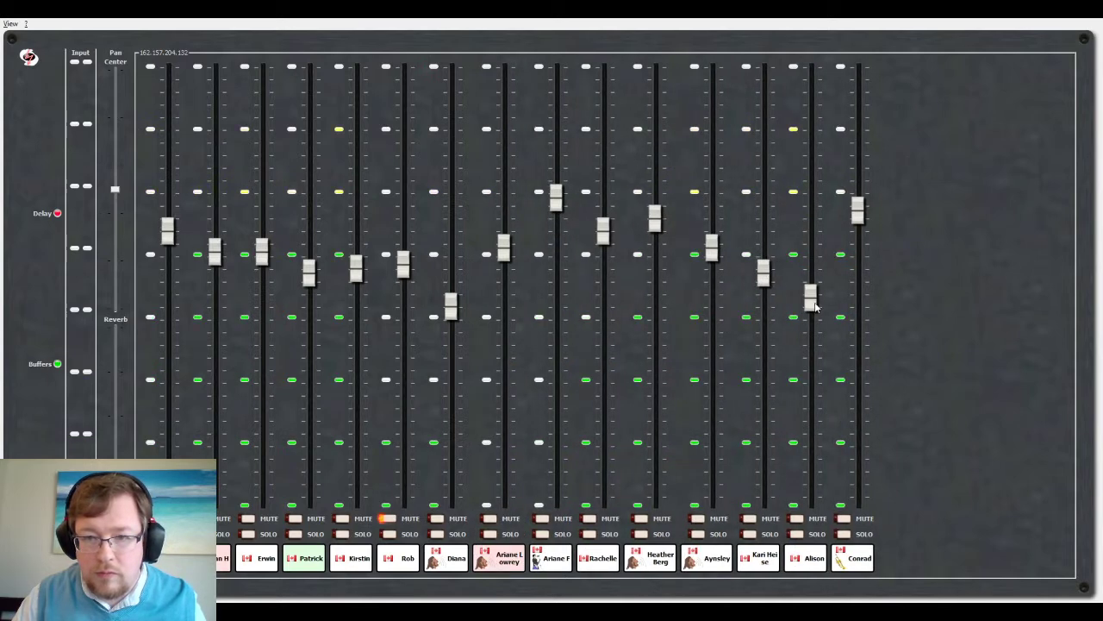
pyautogui.moveTo(811, 300); pyautogui.dragTo(814, 267)
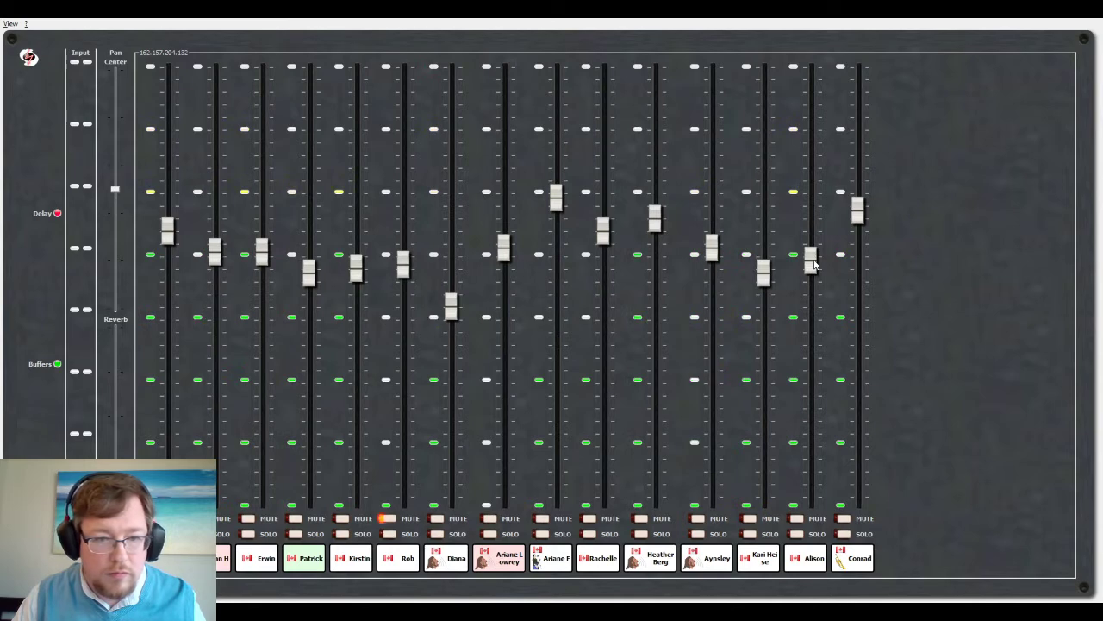
pyautogui.moveTo(815, 266); pyautogui.dragTo(811, 287)
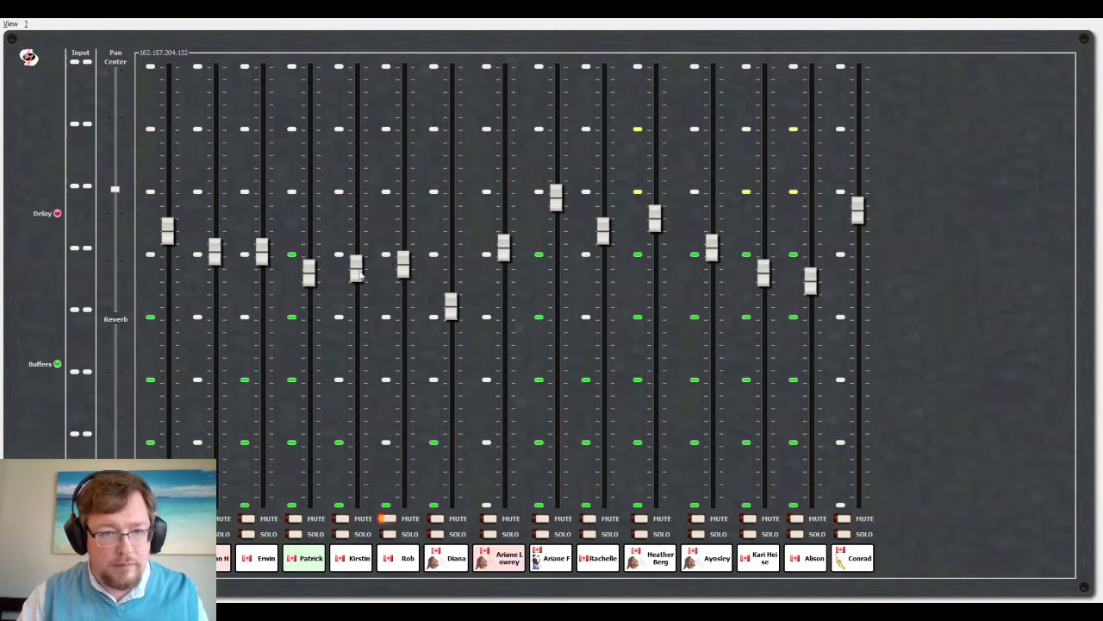
pyautogui.moveTo(356, 270); pyautogui.dragTo(391, 295)
pyautogui.moveTo(810, 281); pyautogui.dragTo(813, 295)
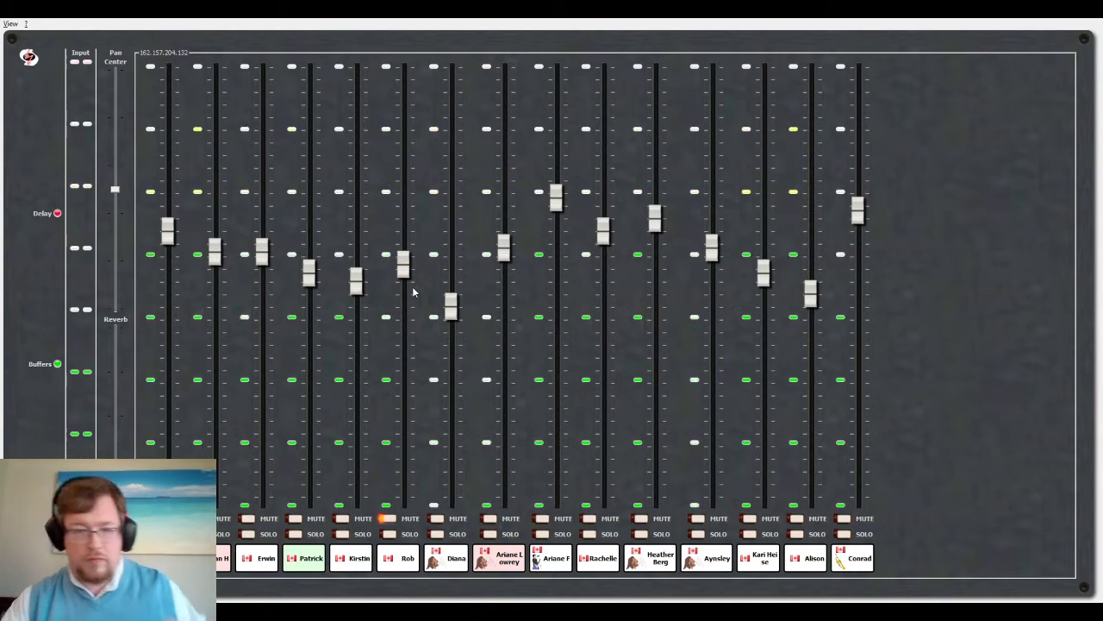
# - Raise the faders of channels 4 and 5, lower channel 2 slightly, and nudge channel 7
pyautogui.moveTo(308, 276); pyautogui.dragTo(310, 231)
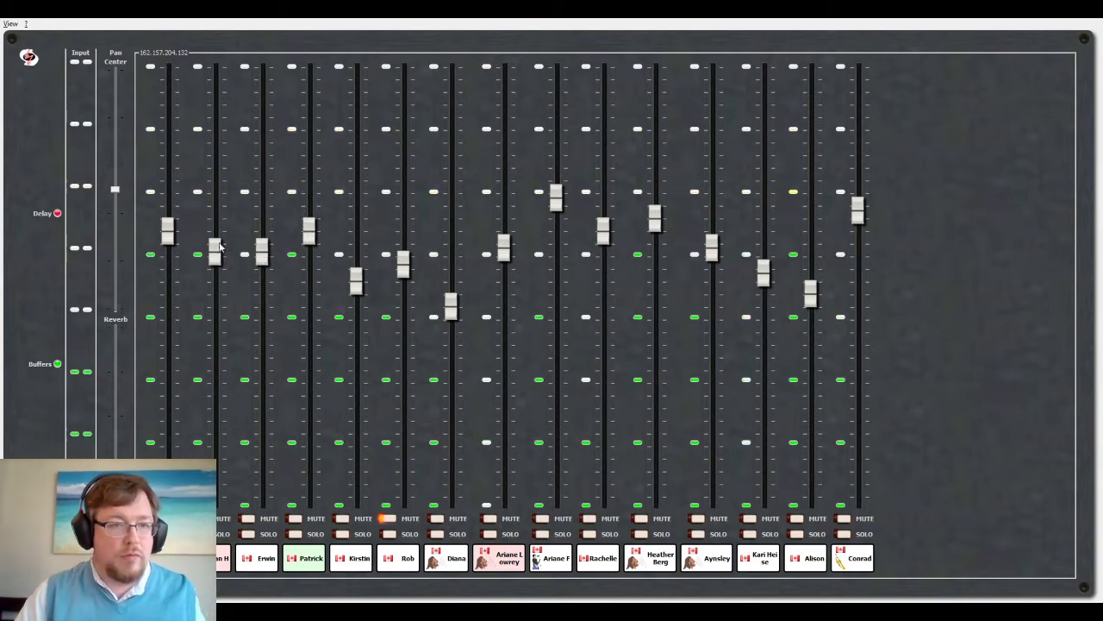
pyautogui.moveTo(209, 253); pyautogui.dragTo(208, 260)
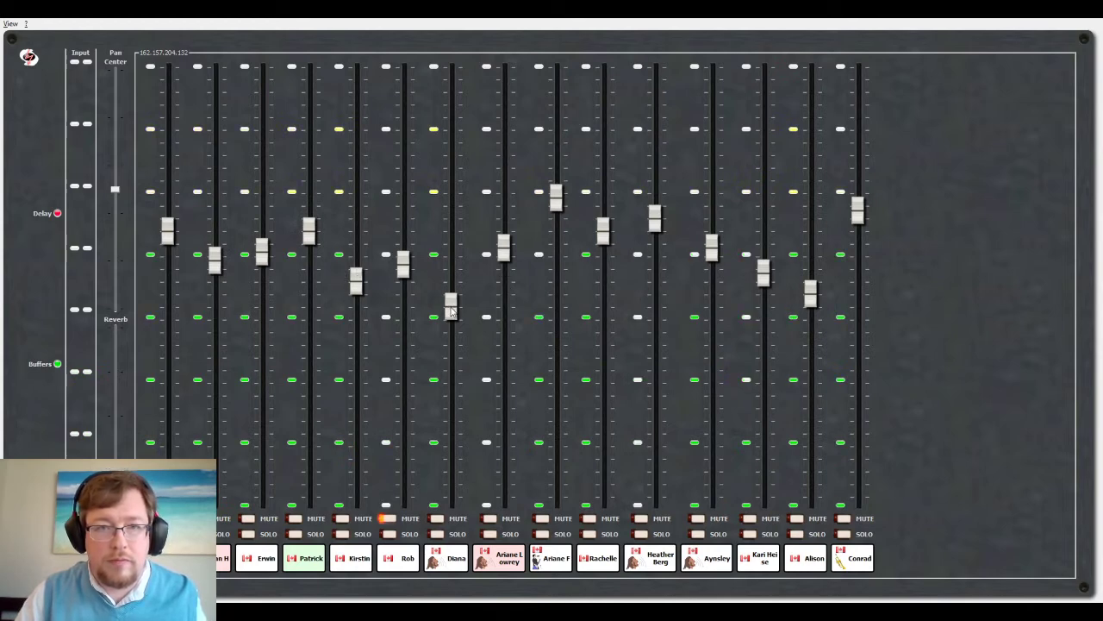
pyautogui.moveTo(453, 314)
pyautogui.mouseDown()
pyautogui.moveTo(453, 345)
pyautogui.moveTo(462, 297)
pyautogui.mouseUp()
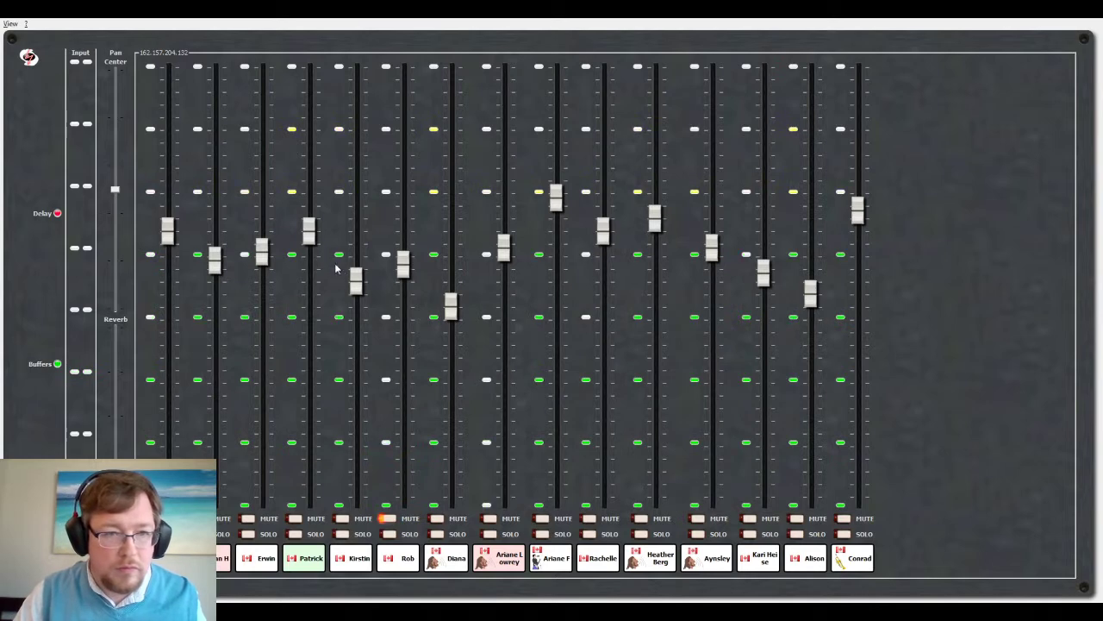
pyautogui.moveTo(356, 280); pyautogui.dragTo(356, 255)
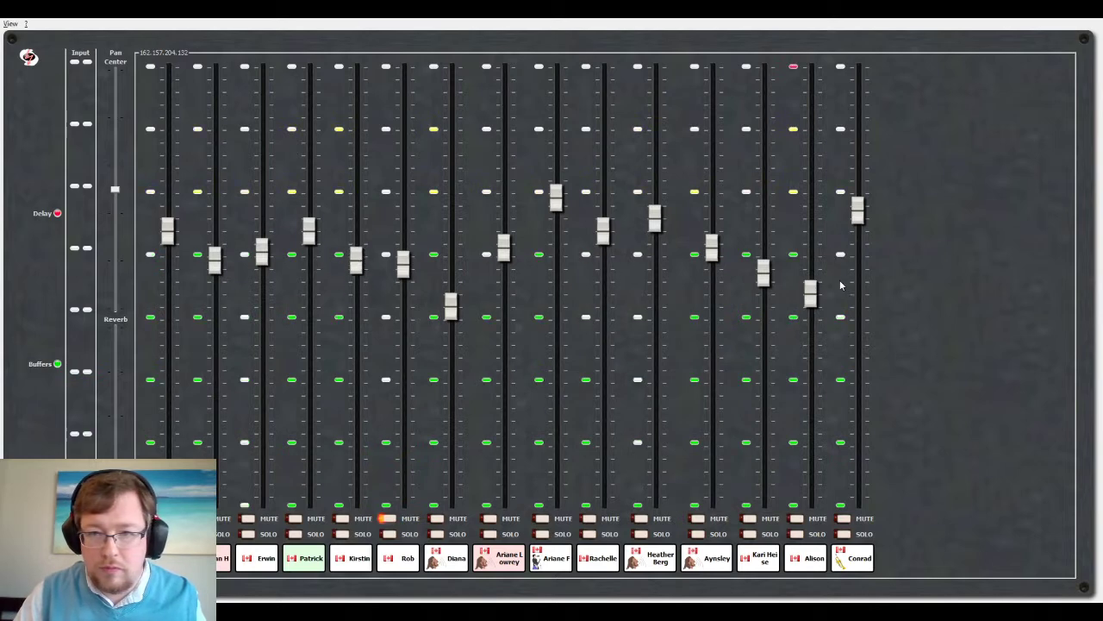
# - Lower the fader of channel 14 all the way to its minimum
pyautogui.moveTo(810, 293); pyautogui.dragTo(810, 354)
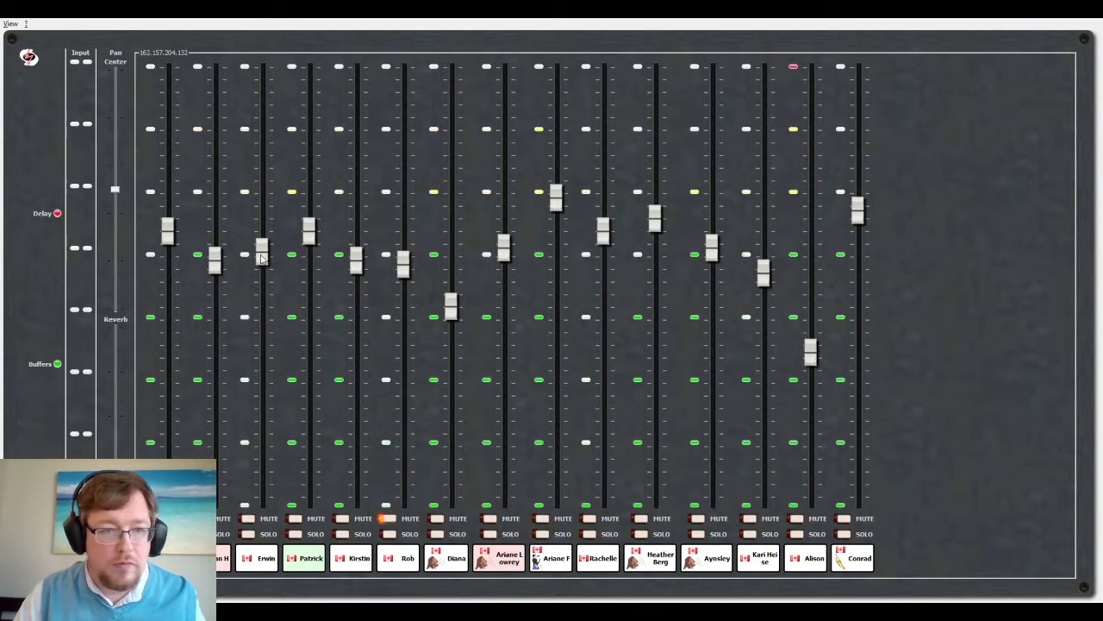
pyautogui.moveTo(810, 362); pyautogui.dragTo(811, 470)
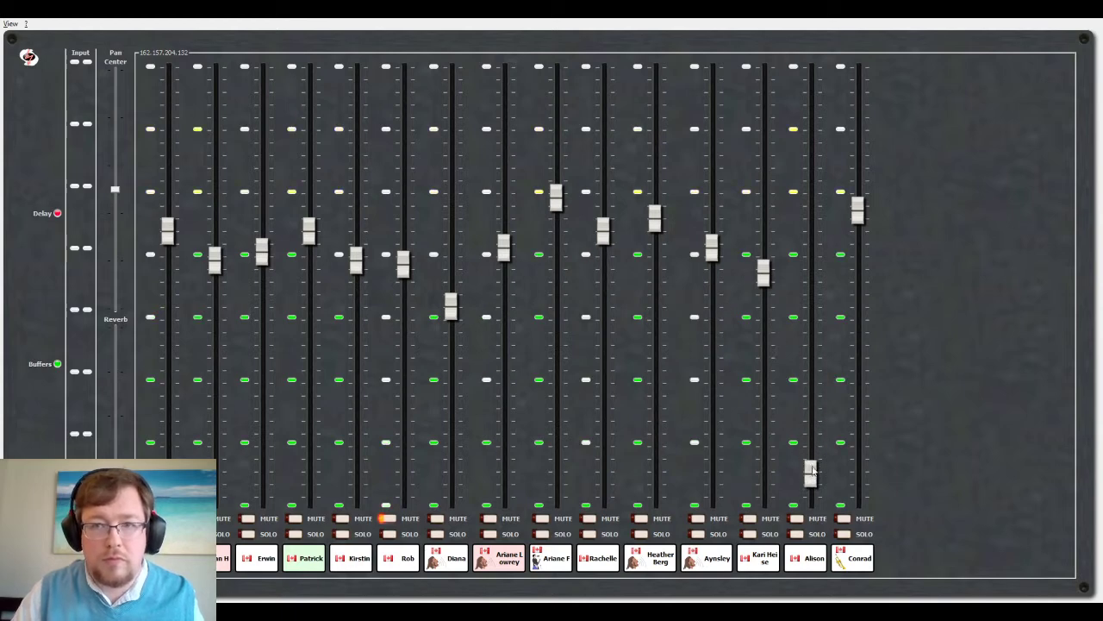
pyautogui.moveTo(813, 481); pyautogui.dragTo(815, 516)
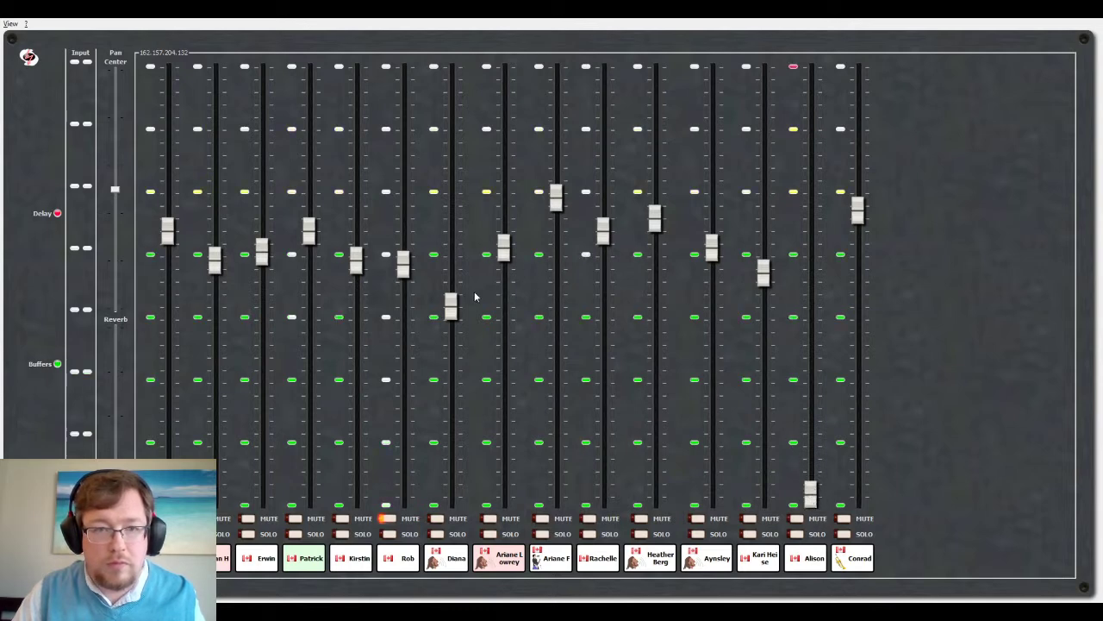
# - Lower channel 4 slightly, raise channel 12 to just above channel 9, and nudge channels 2 and 15 up, readjusting channel 7
pyautogui.moveTo(451, 311); pyautogui.dragTo(451, 328)
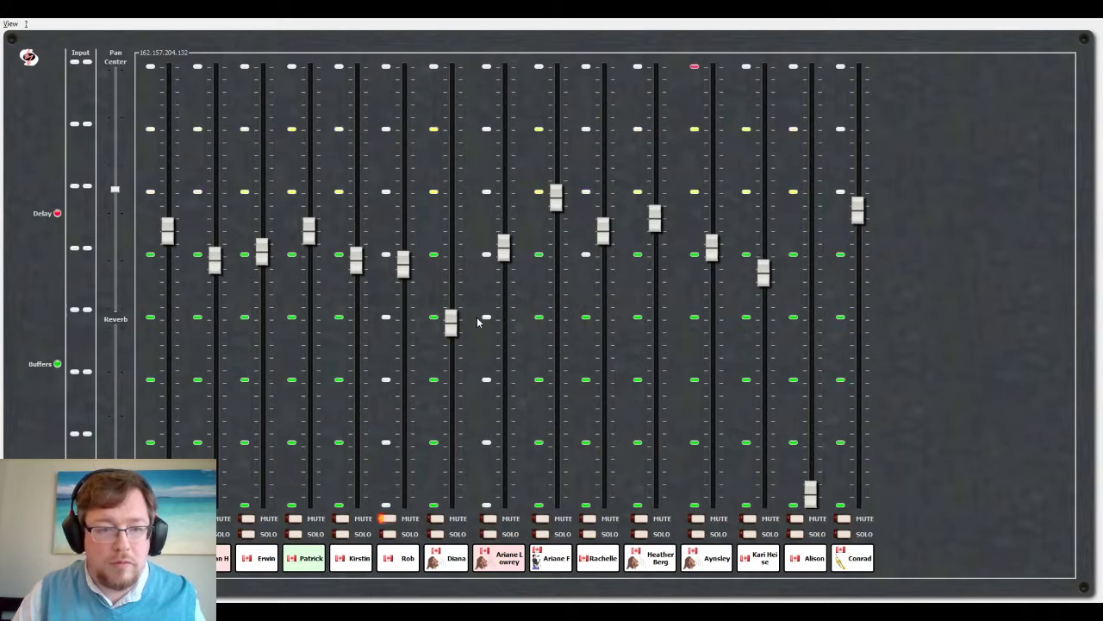
pyautogui.moveTo(308, 242); pyautogui.dragTo(309, 247)
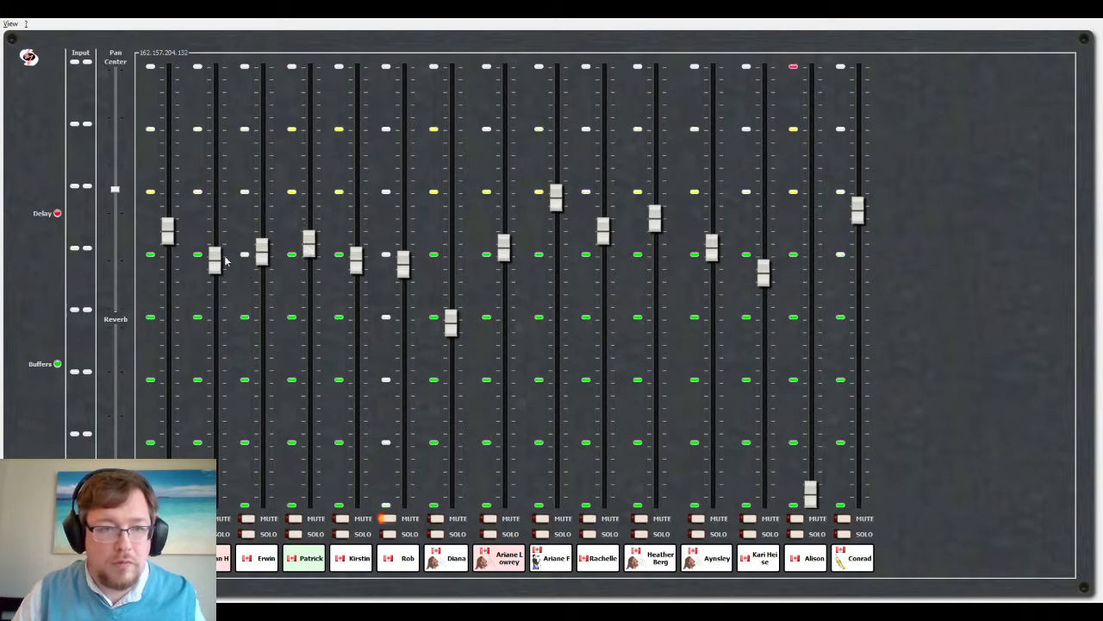
pyautogui.moveTo(448, 328); pyautogui.dragTo(450, 312)
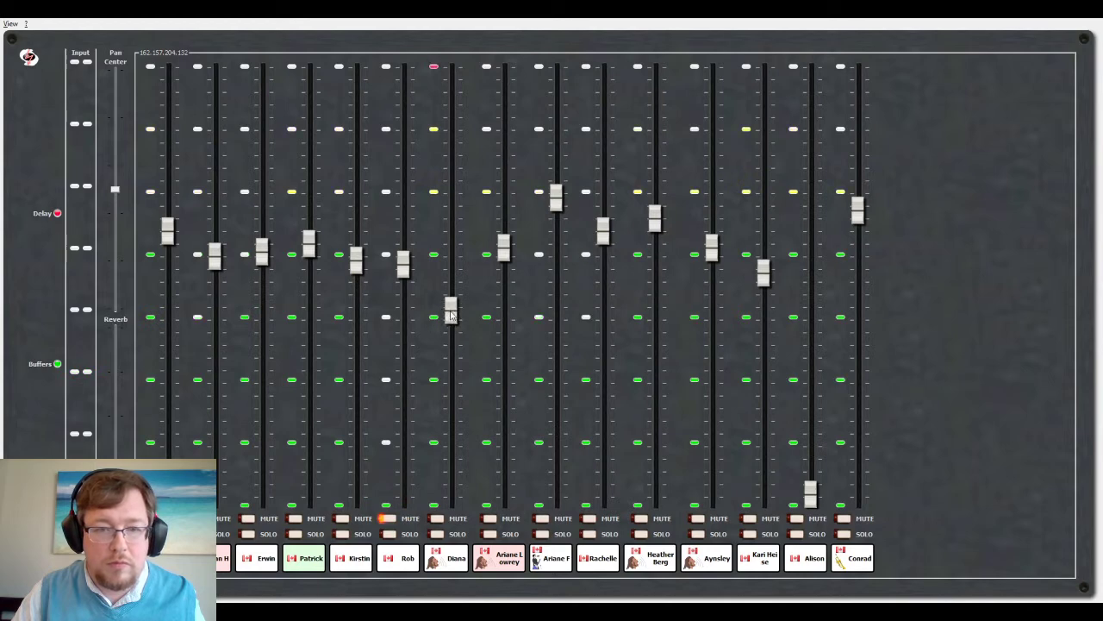
pyautogui.moveTo(715, 257); pyautogui.dragTo(710, 197)
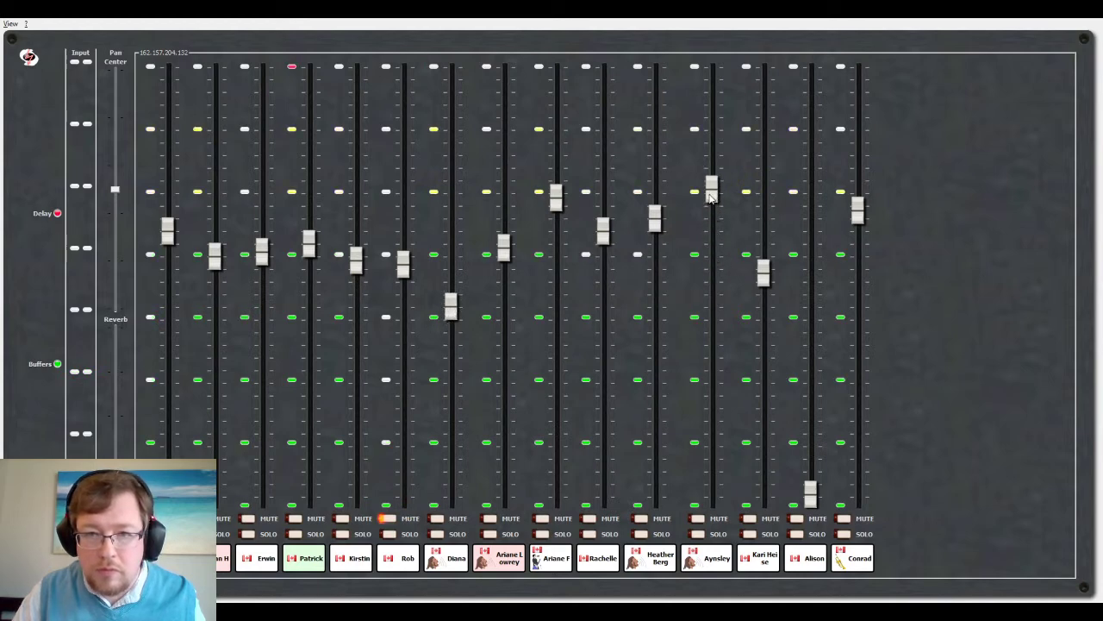
pyautogui.moveTo(862, 219); pyautogui.dragTo(860, 209)
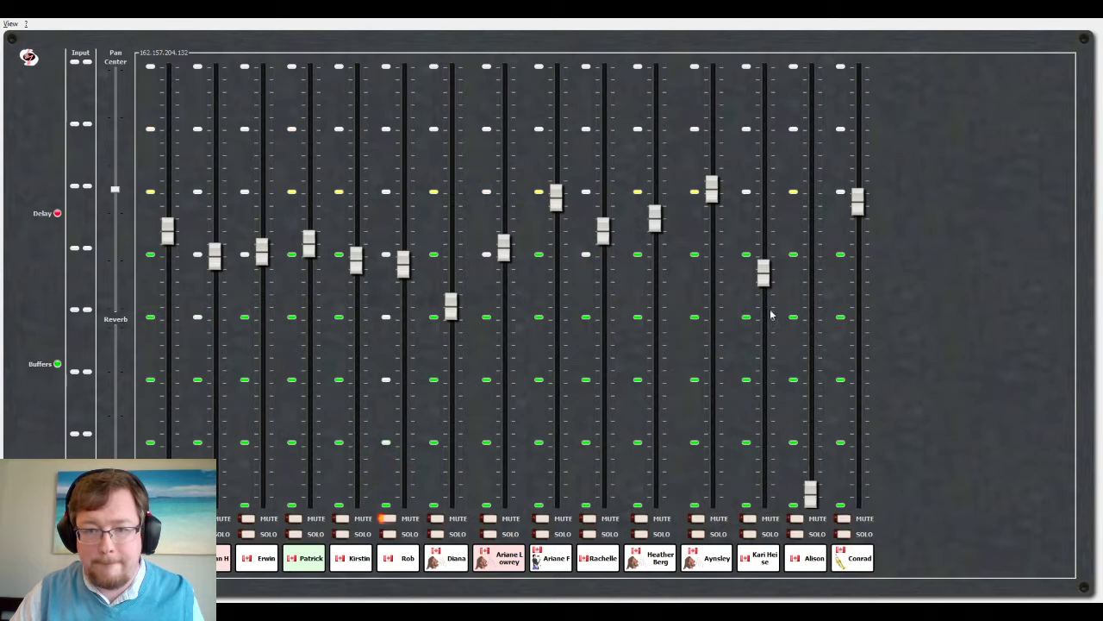
# - Bring channel 14 back up to about a quarter of its range, lower channel 6 slightly, and pull channel 7 down close to its minimum
pyautogui.moveTo(812, 495); pyautogui.dragTo(813, 390)
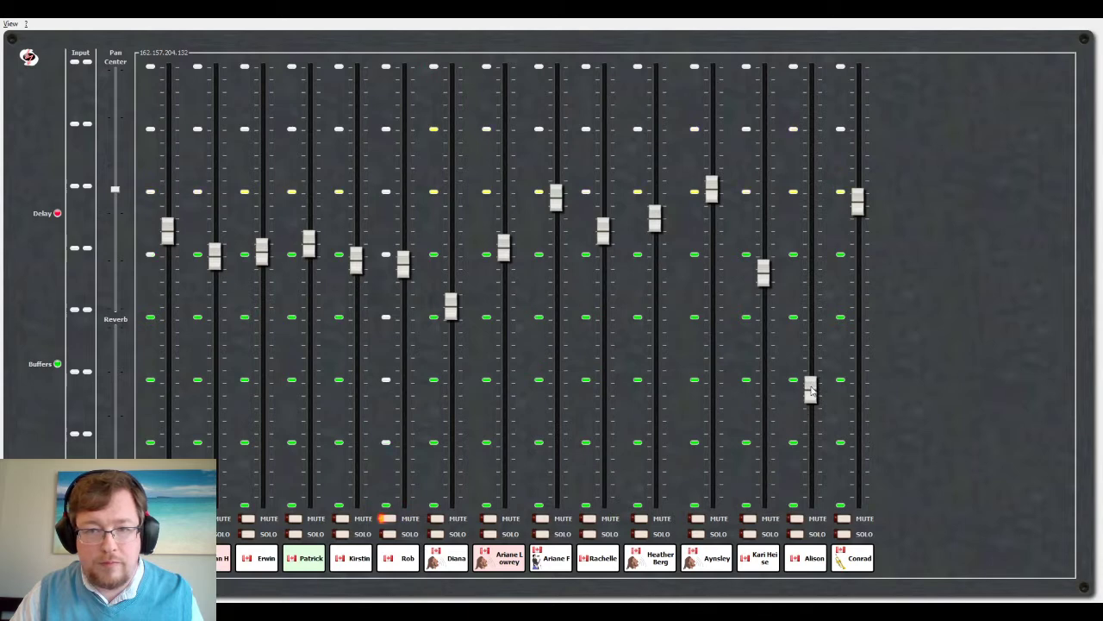
pyautogui.moveTo(452, 308); pyautogui.dragTo(454, 299)
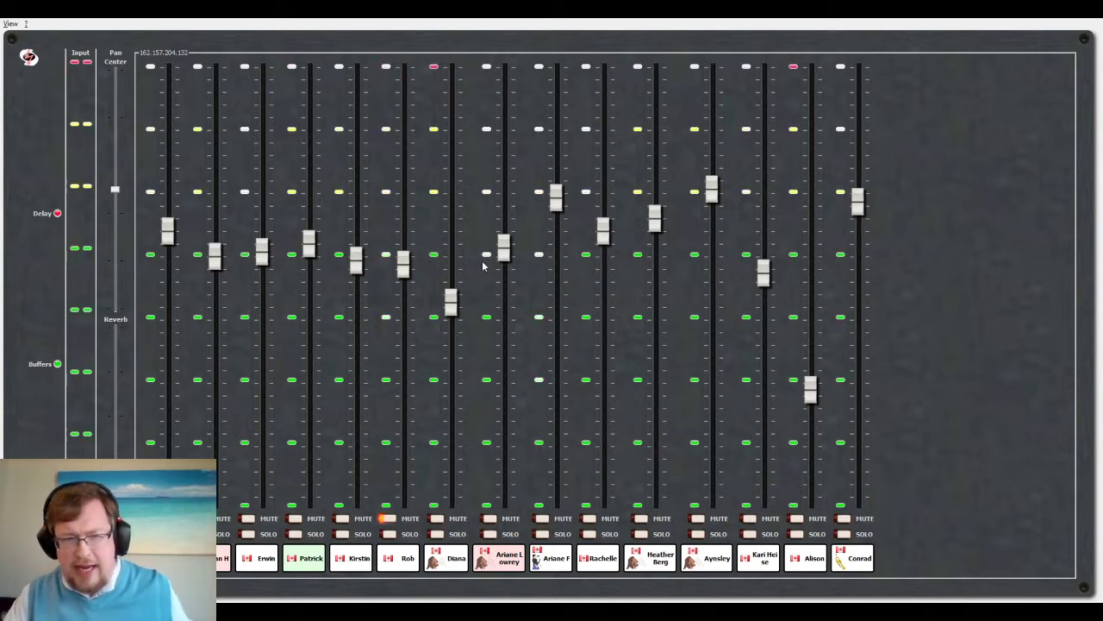
pyautogui.scroll(-5, 463, 285)
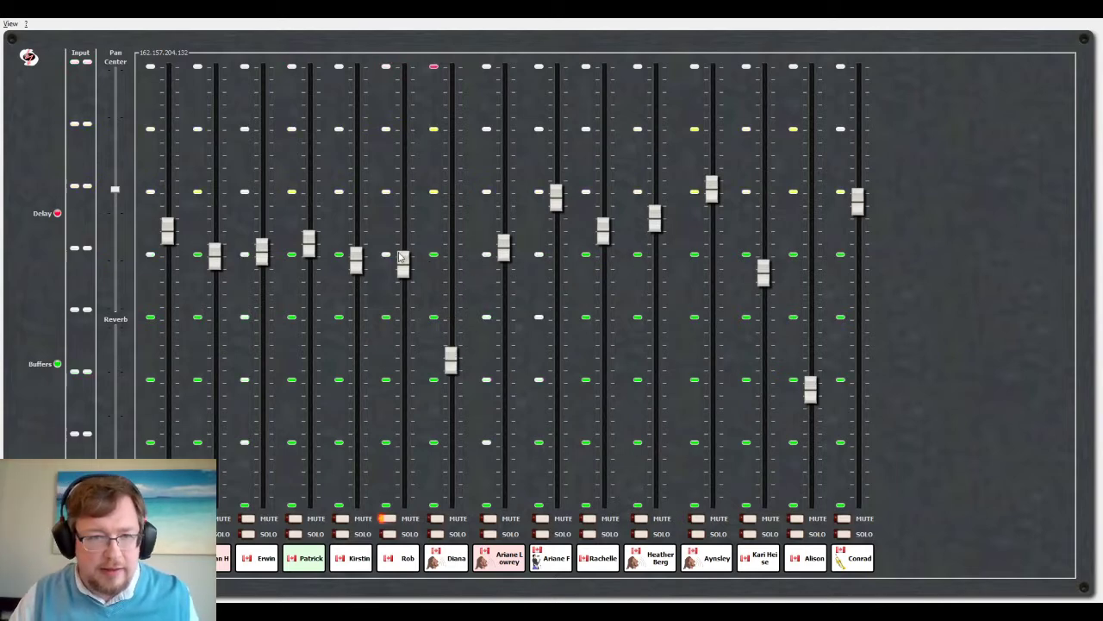
pyautogui.click(406, 321)
pyautogui.moveTo(396, 326); pyautogui.dragTo(406, 274)
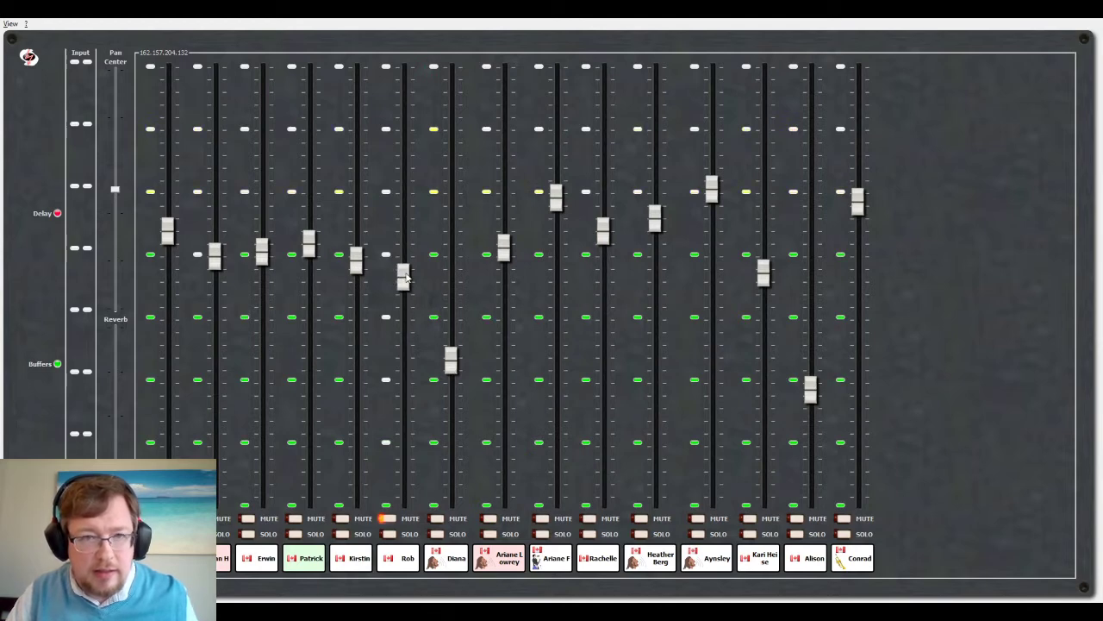
pyautogui.moveTo(458, 364); pyautogui.dragTo(452, 468)
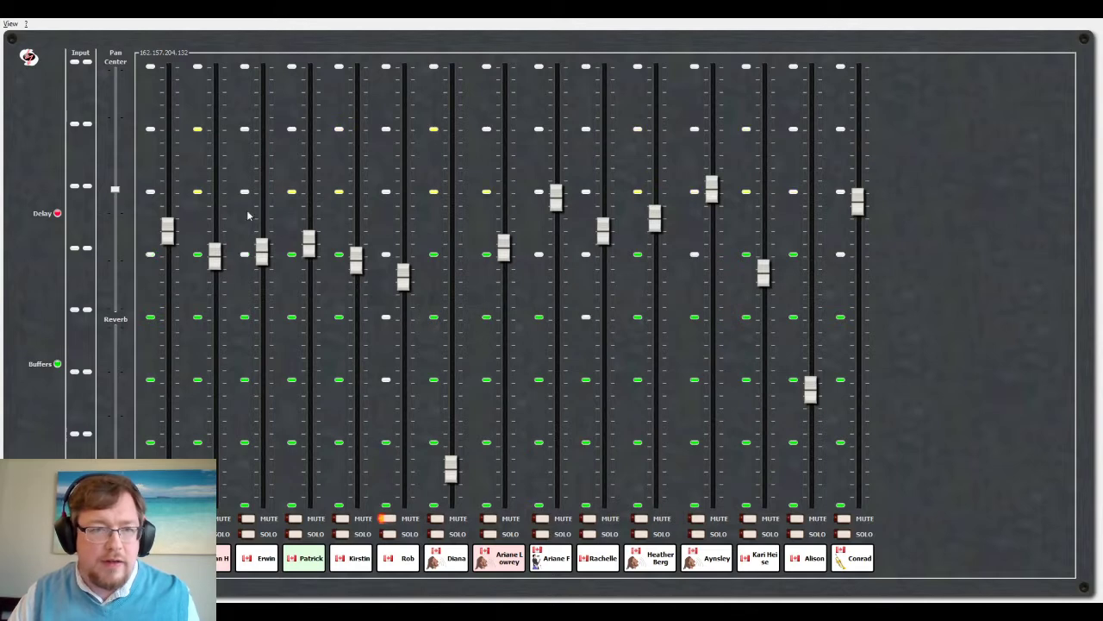
# - Raise the faders of channels 2, 3 and 4, and set channel 7 just below channel 14, lowering channel 14 slightly
pyautogui.moveTo(317, 243); pyautogui.dragTo(310, 218)
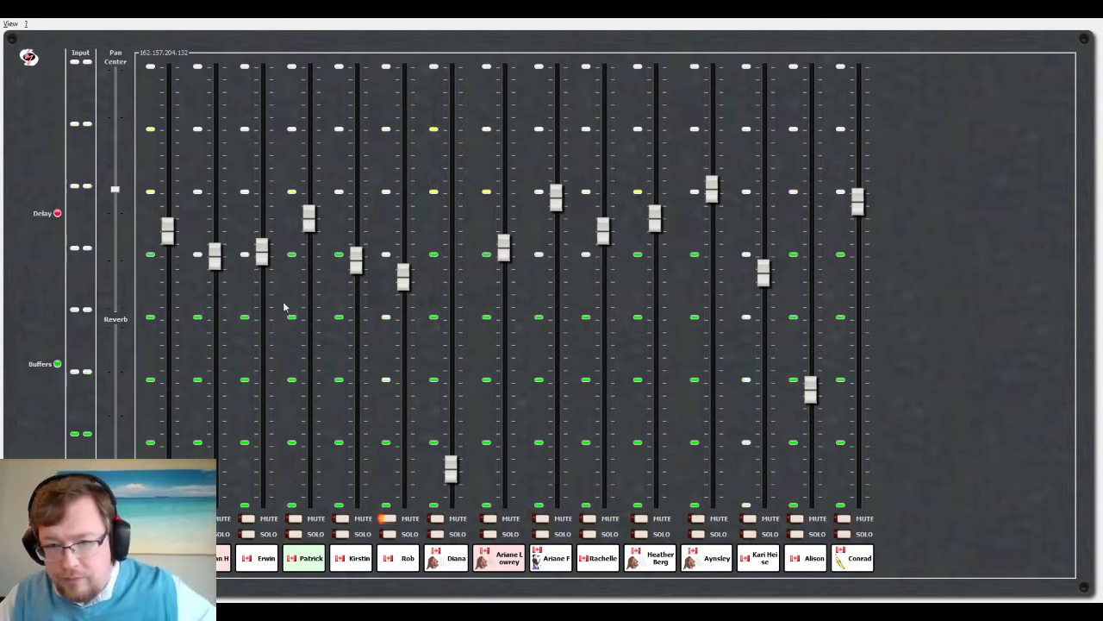
pyautogui.moveTo(309, 221); pyautogui.dragTo(308, 213)
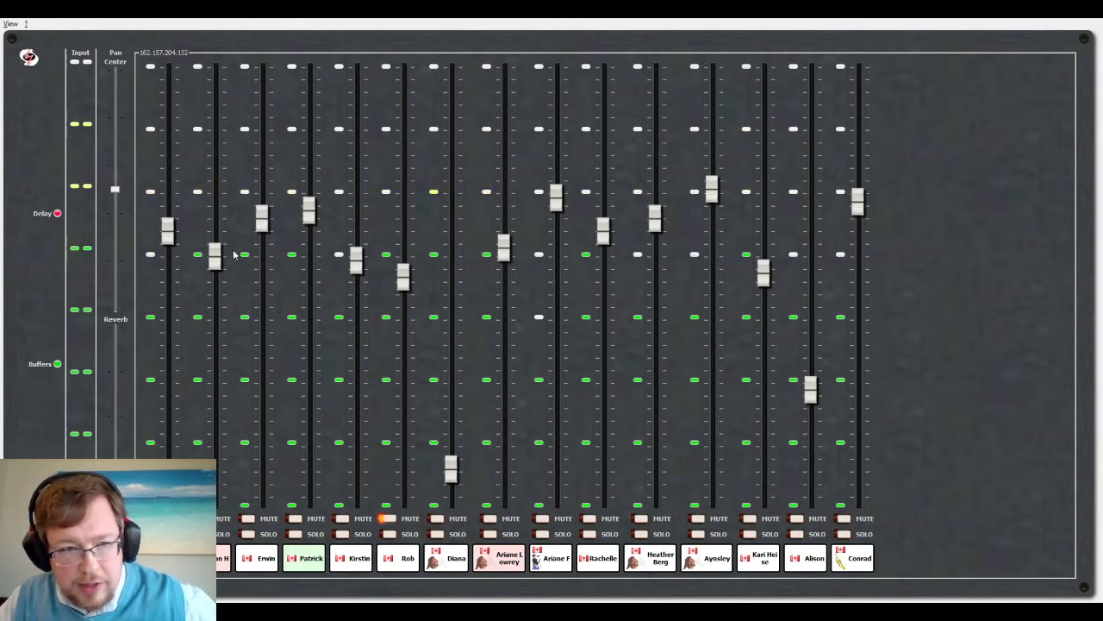
pyautogui.moveTo(215, 259); pyautogui.dragTo(216, 231)
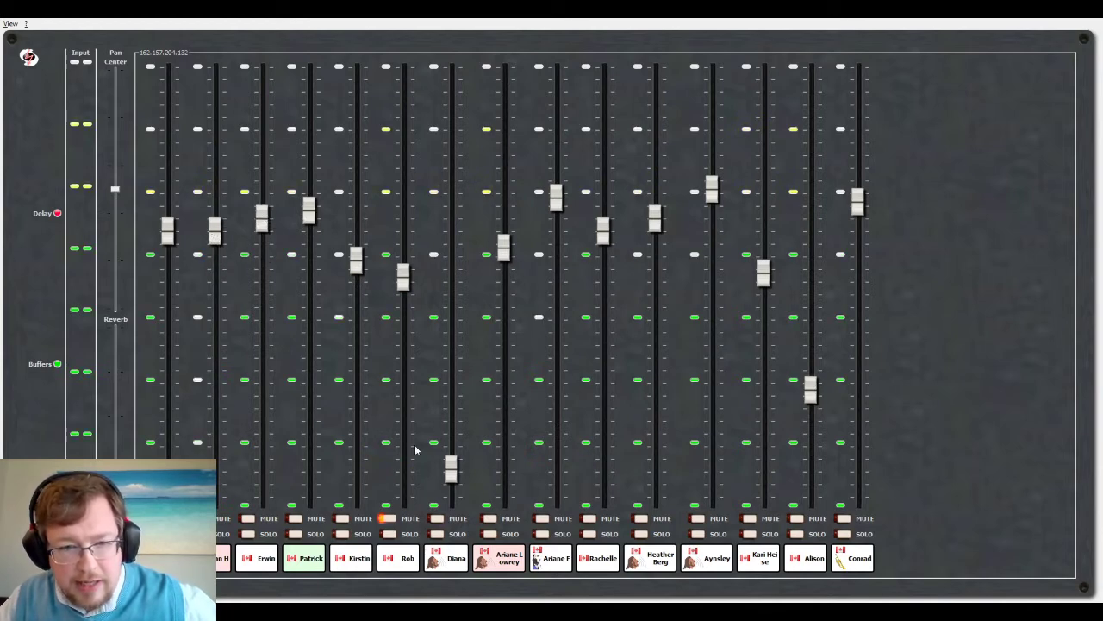
pyautogui.moveTo(450, 460); pyautogui.dragTo(452, 405)
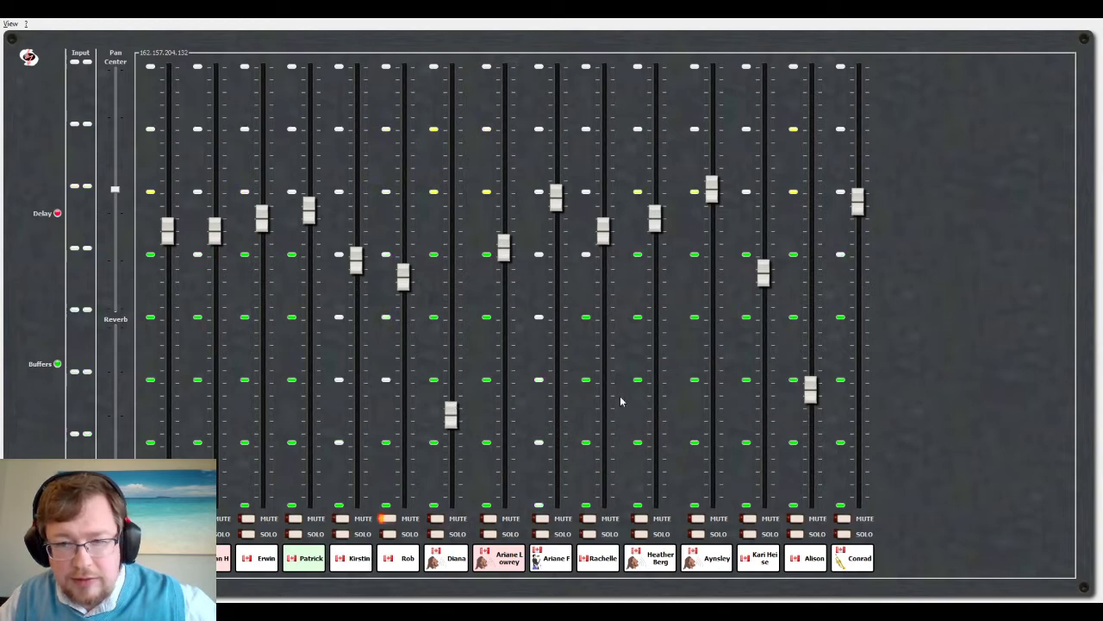
pyautogui.moveTo(810, 390); pyautogui.dragTo(813, 399)
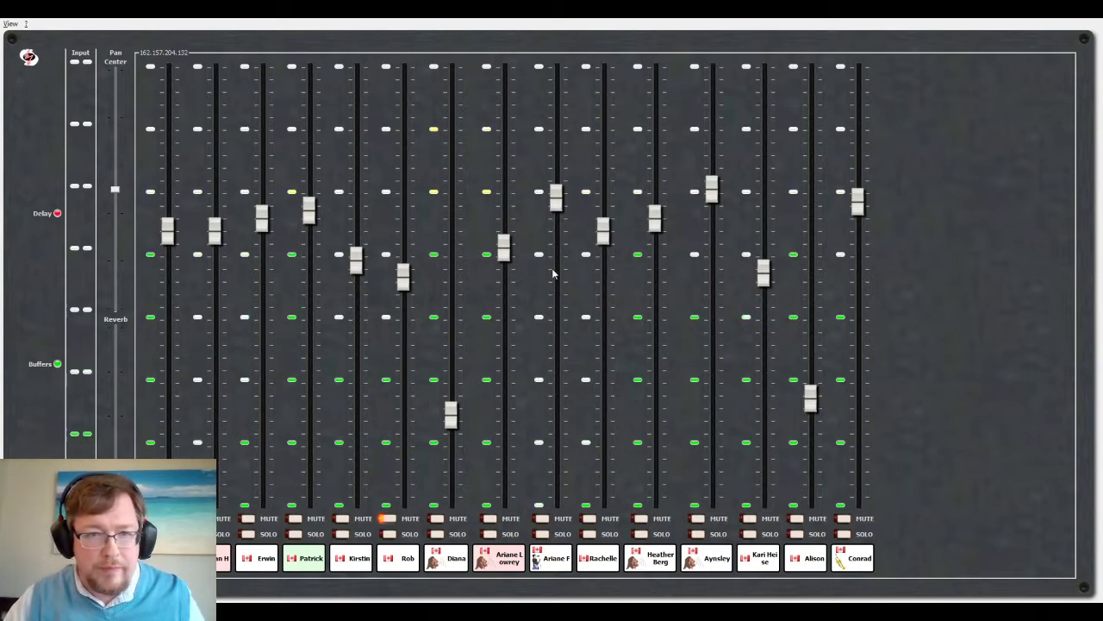
# - Raise the faders of channels 1 to 5, setting channels 2 and 3 level with each other, and nudge channel 6 up
pyautogui.moveTo(356, 266); pyautogui.dragTo(309, 208)
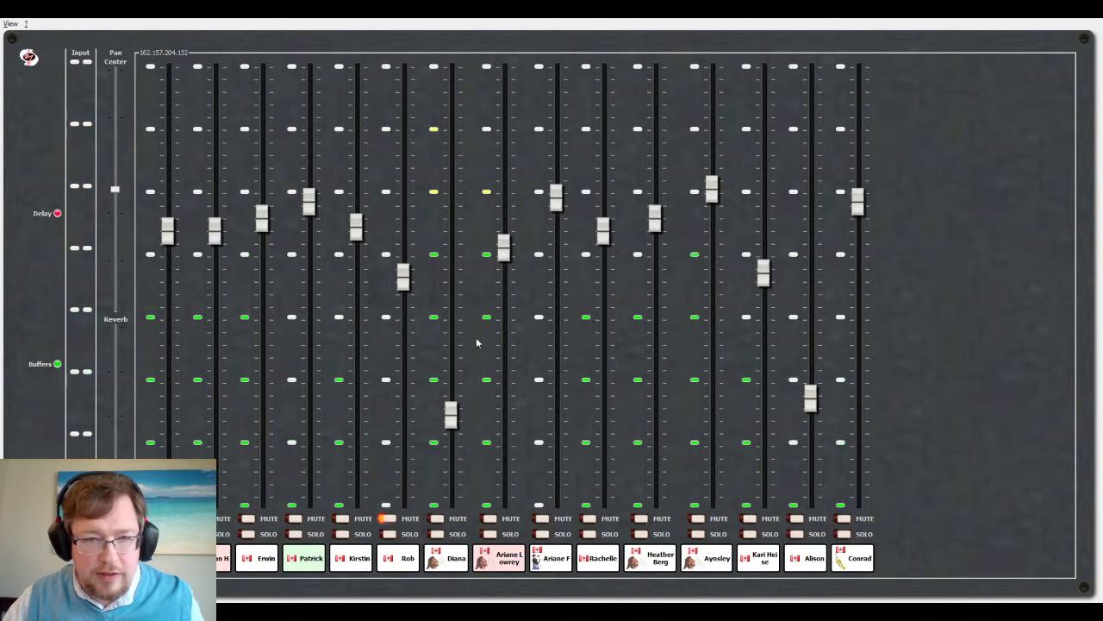
pyautogui.moveTo(213, 235); pyautogui.dragTo(167, 206)
pyautogui.moveTo(262, 219); pyautogui.dragTo(304, 197)
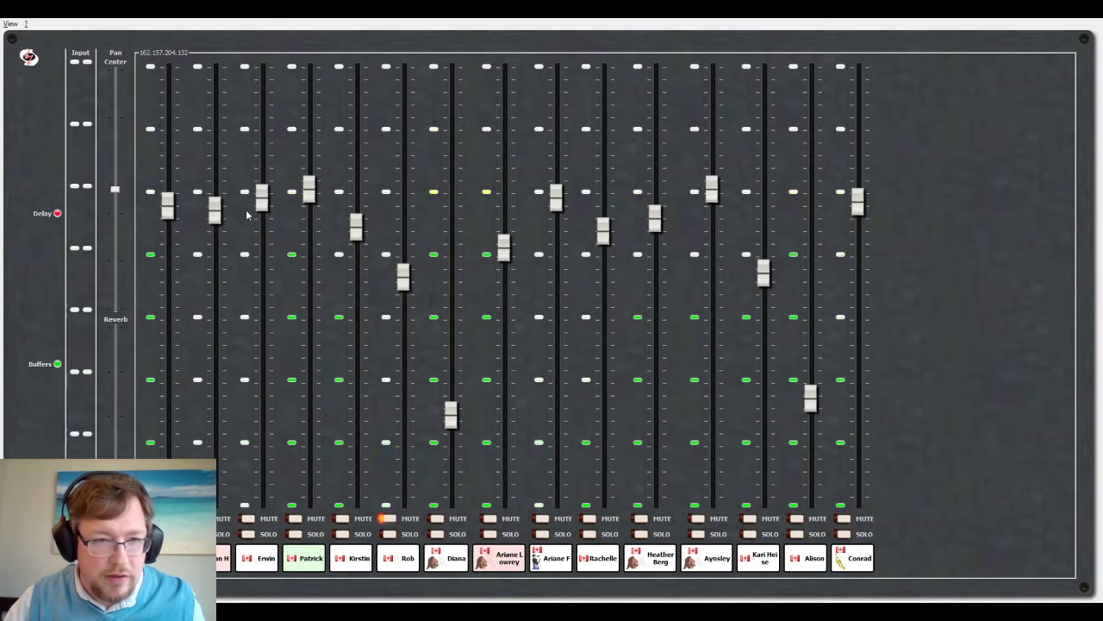
pyautogui.moveTo(213, 209); pyautogui.dragTo(214, 196)
pyautogui.moveTo(403, 280); pyautogui.dragTo(402, 271)
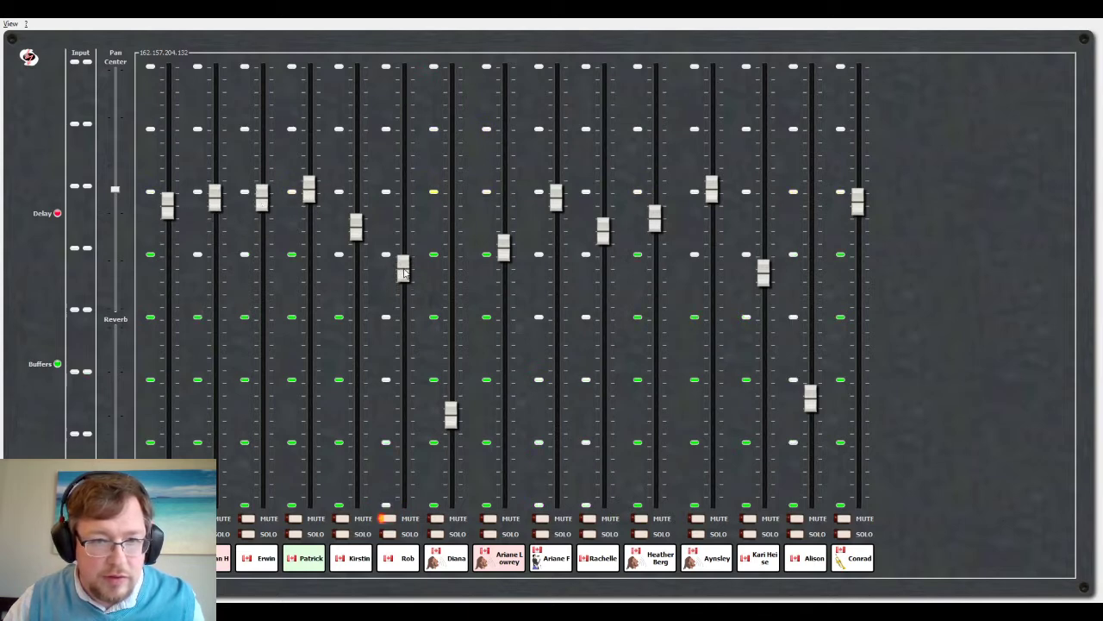
pyautogui.moveTo(356, 229); pyautogui.dragTo(356, 208)
# - Raise channel 7 to just below channel 6 and channel 14 to just above channel 13
pyautogui.moveTo(454, 411); pyautogui.dragTo(453, 302)
pyautogui.moveTo(810, 399); pyautogui.dragTo(804, 323)
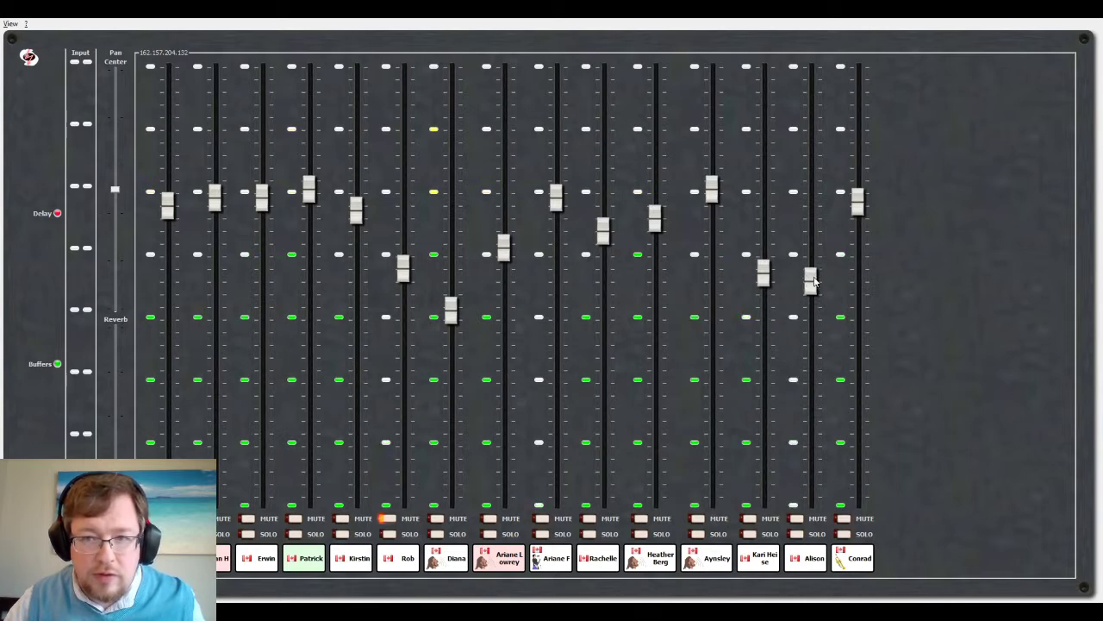
pyautogui.moveTo(453, 314); pyautogui.dragTo(452, 292)
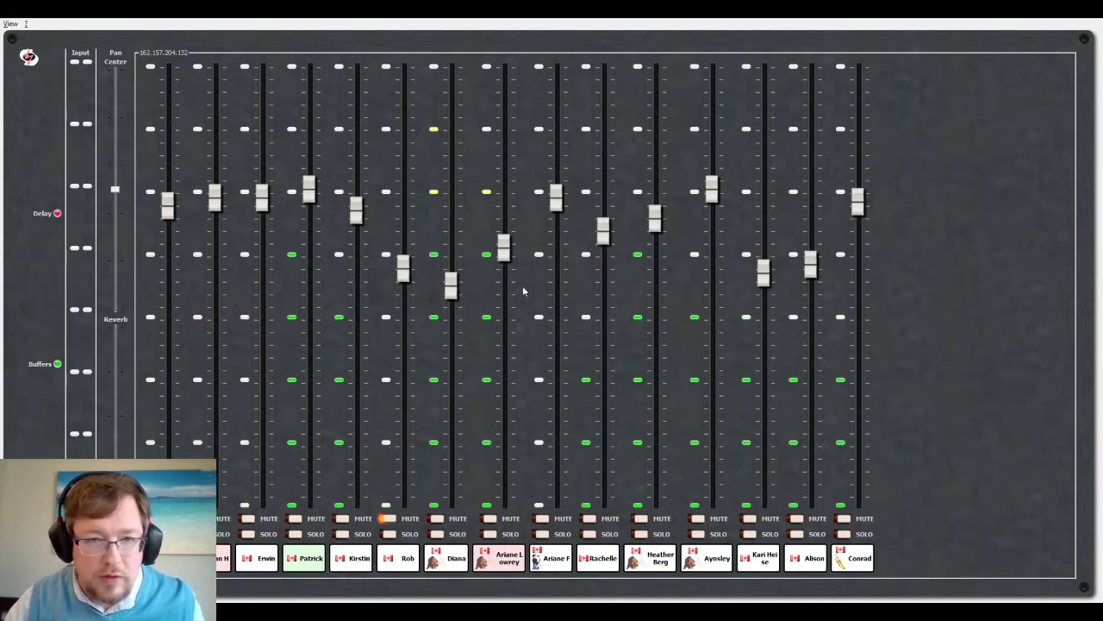
# - Raise channel 8 above all other faders, and bring channels 13 and 14 up close to the level of channel 10
pyautogui.moveTo(515, 268); pyautogui.dragTo(507, 168)
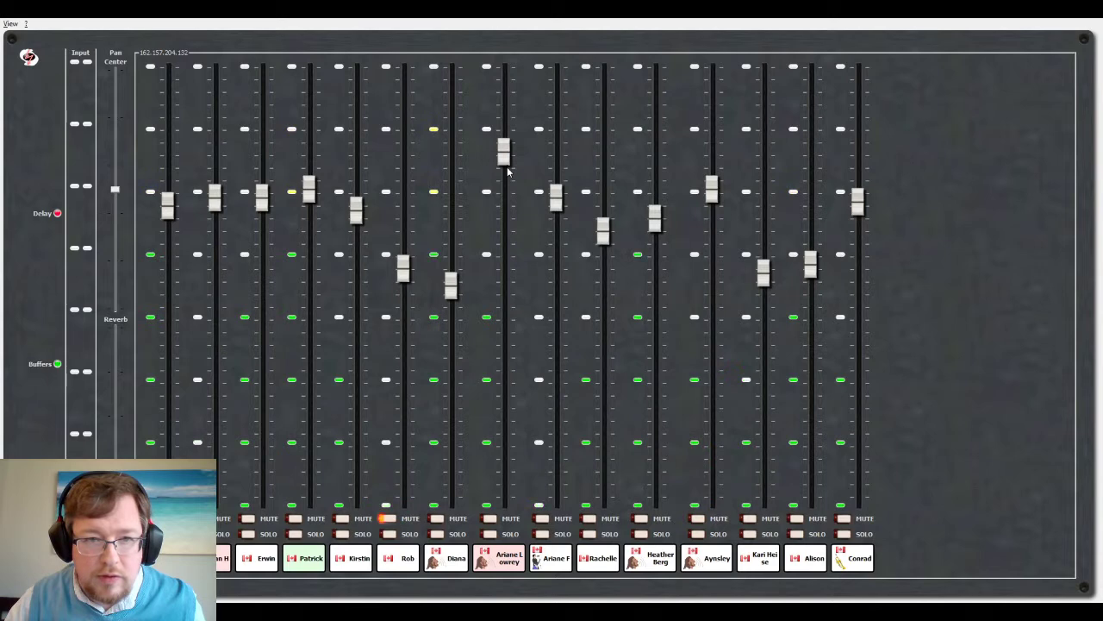
pyautogui.moveTo(508, 170); pyautogui.dragTo(503, 181)
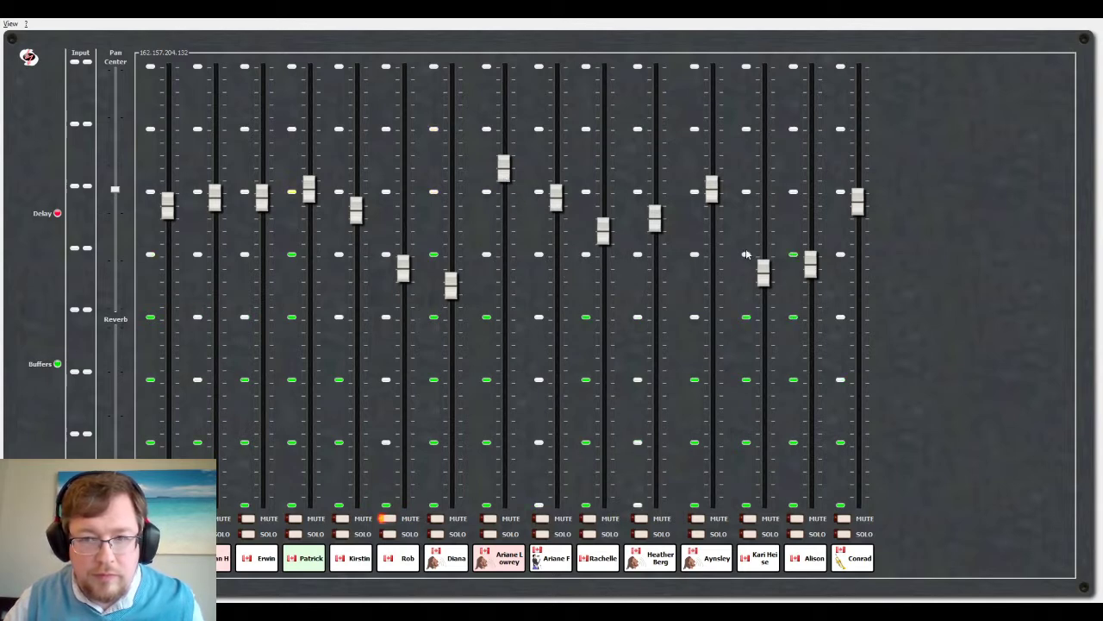
pyautogui.scroll(5, 810, 272)
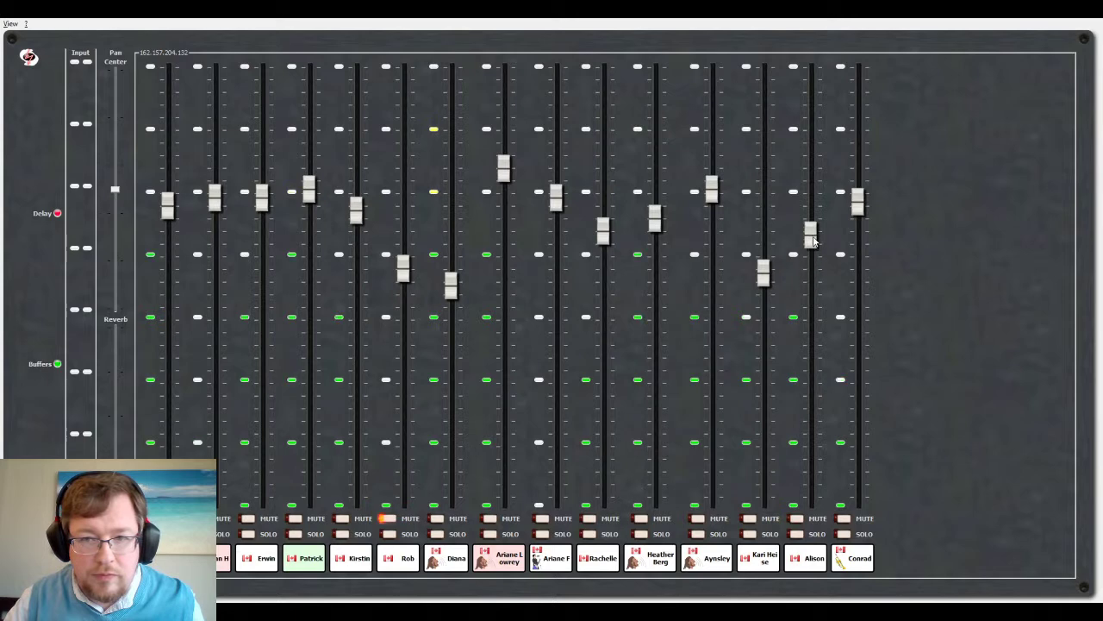
pyautogui.moveTo(765, 274); pyautogui.dragTo(766, 227)
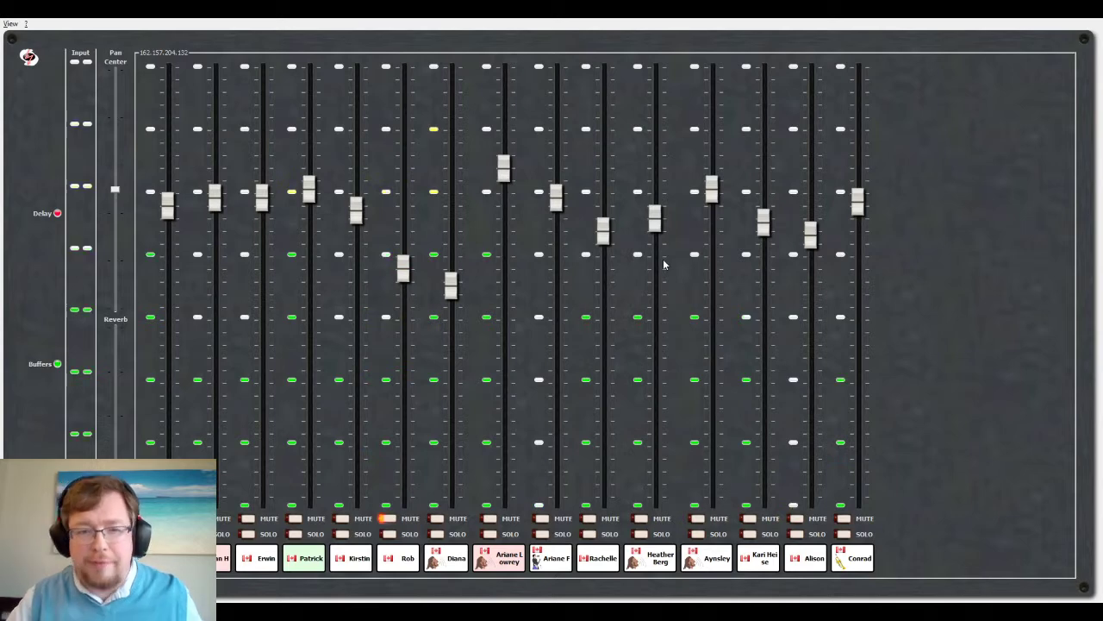
# - Solo channel 6
pyautogui.click(388, 534)
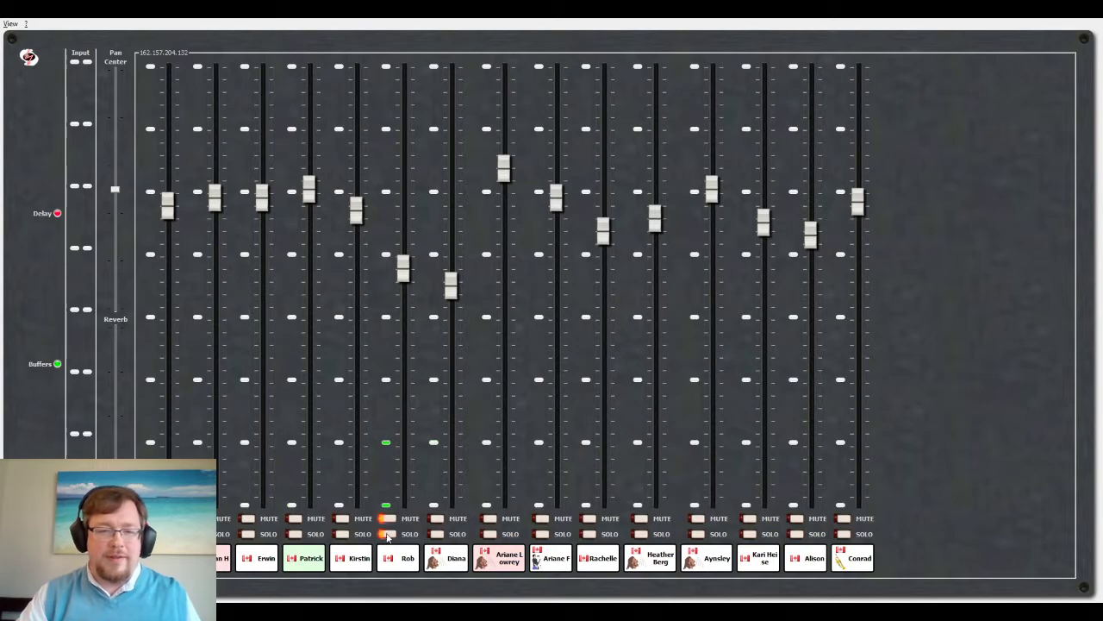